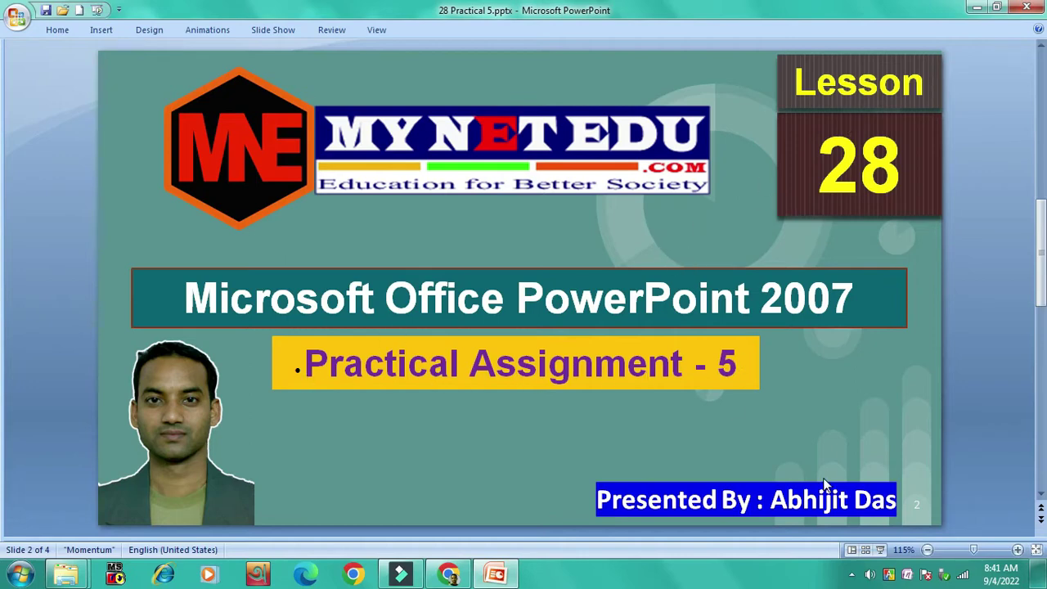
Step: Scroll to the Assignment 5 slide and highlight 'Season of Bengal' in its instructions
scroll(963, 332, "down", 1)
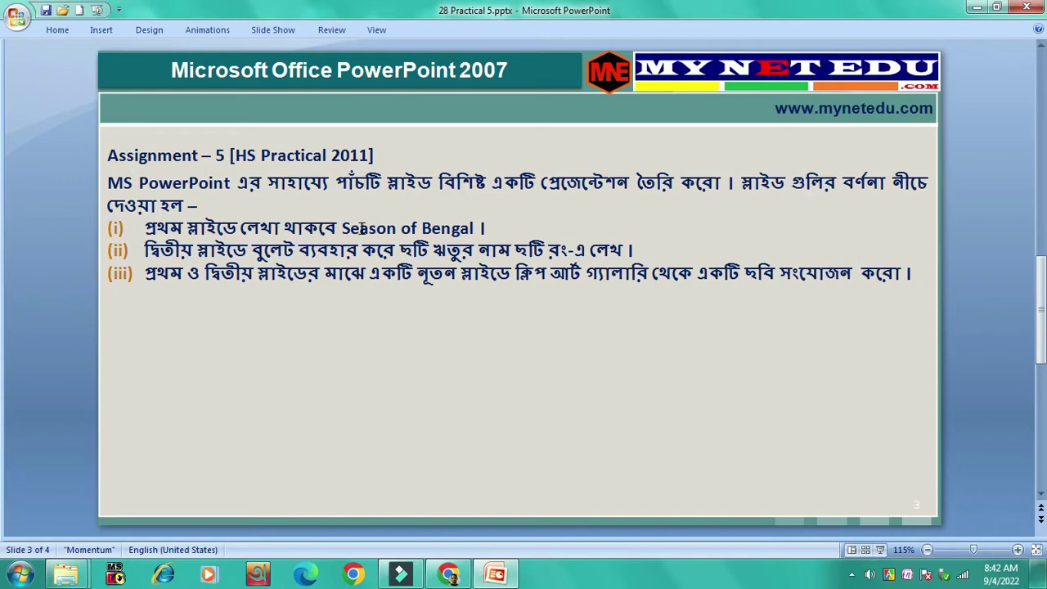
left_click_drag(342, 228, 476, 229)
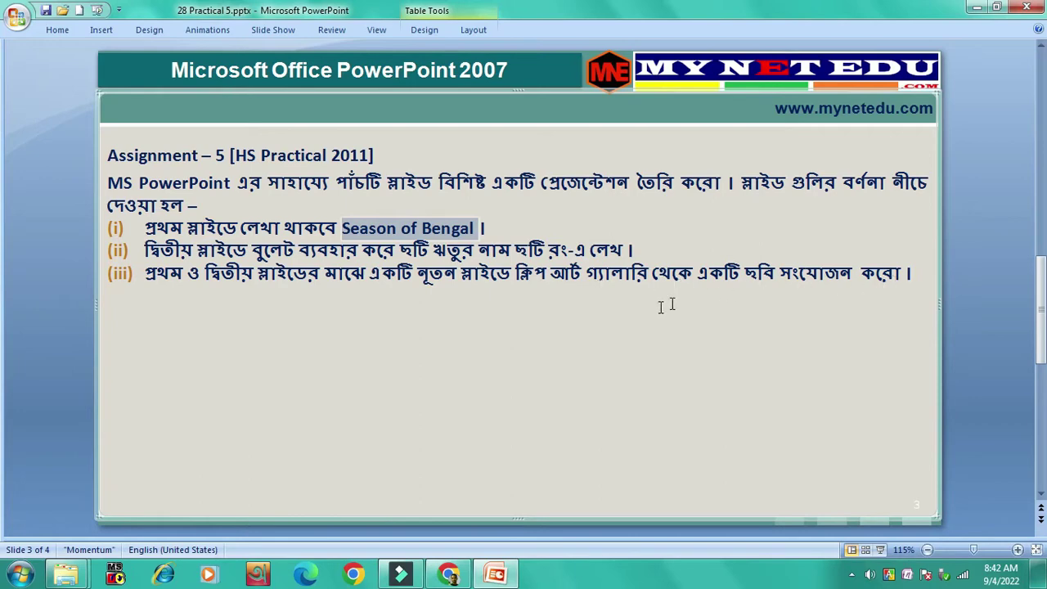
left_click(19, 574)
Step: Launch PowerPoint 2007 with a blank presentation and keep the full ribbon showing
left_click(65, 162)
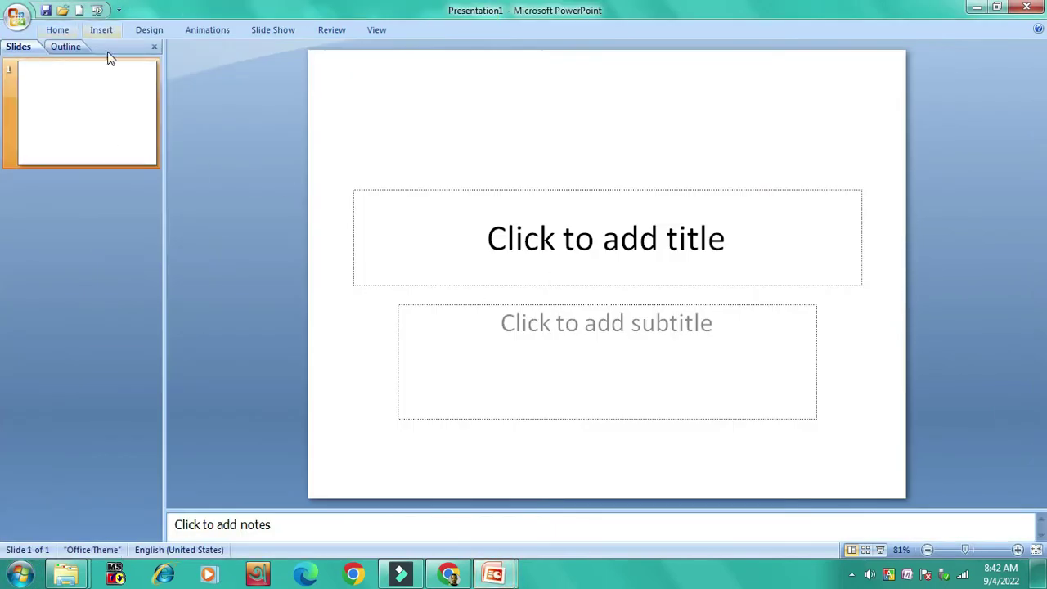
right_click(564, 32)
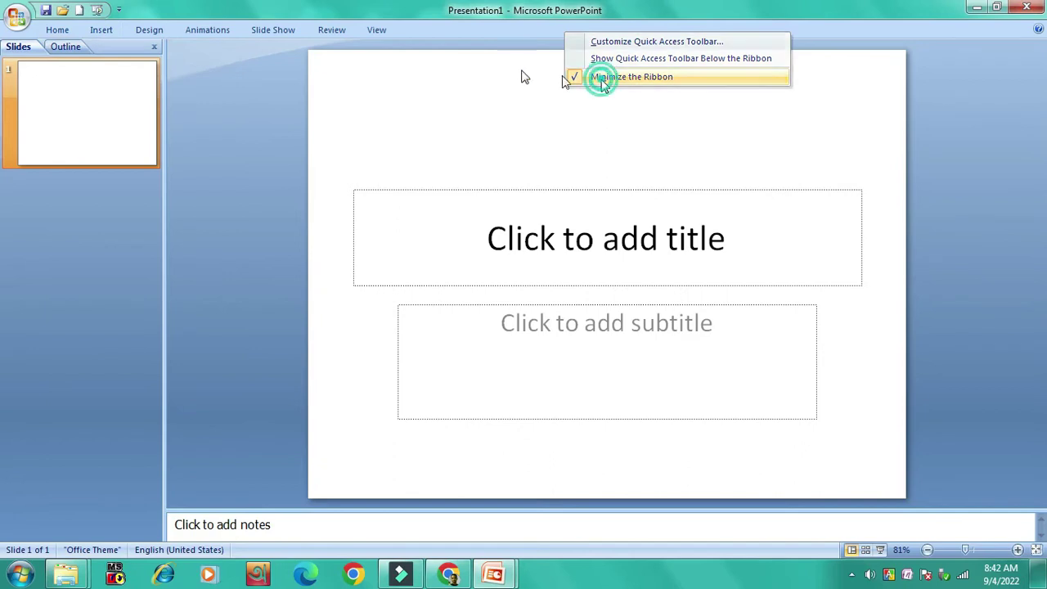
left_click(591, 75)
Step: Add a second slide, title slide 1 'Season of Bengal' and list six seasons on slide 2
left_click(186, 59)
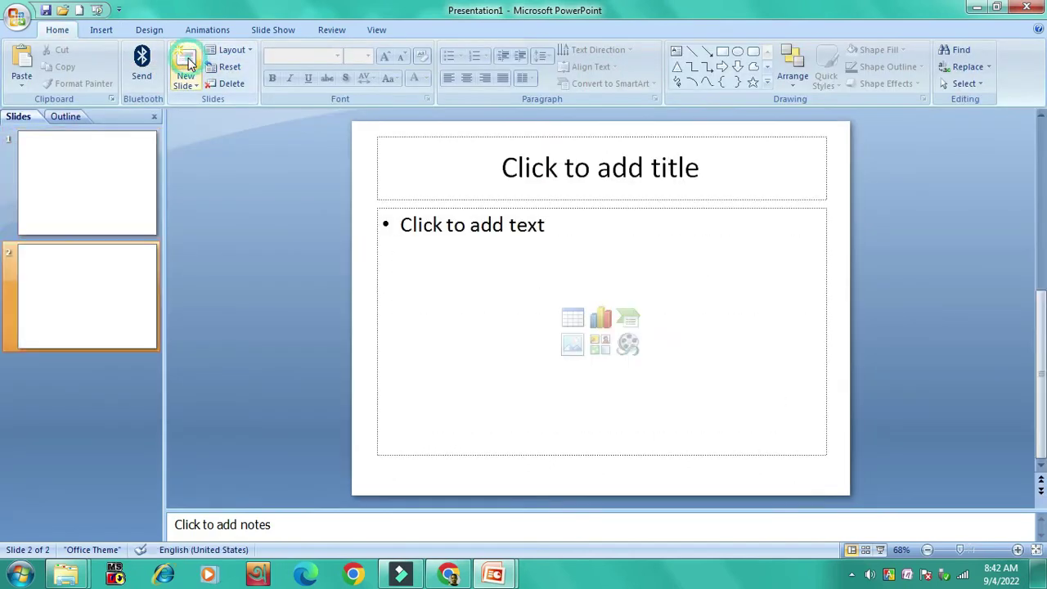
left_click(115, 183)
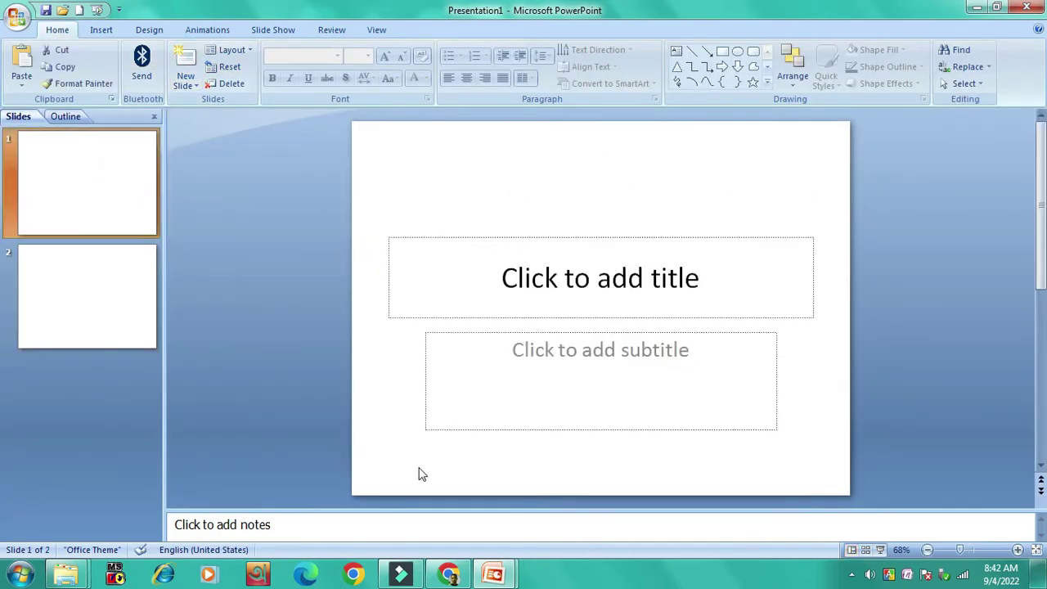
left_click(112, 302)
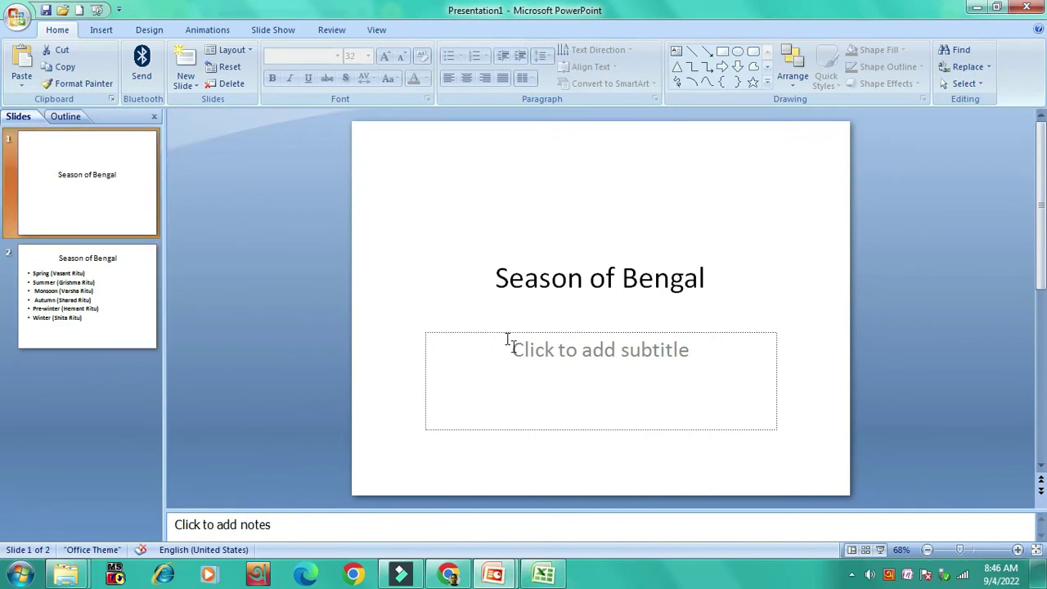
left_click(131, 272)
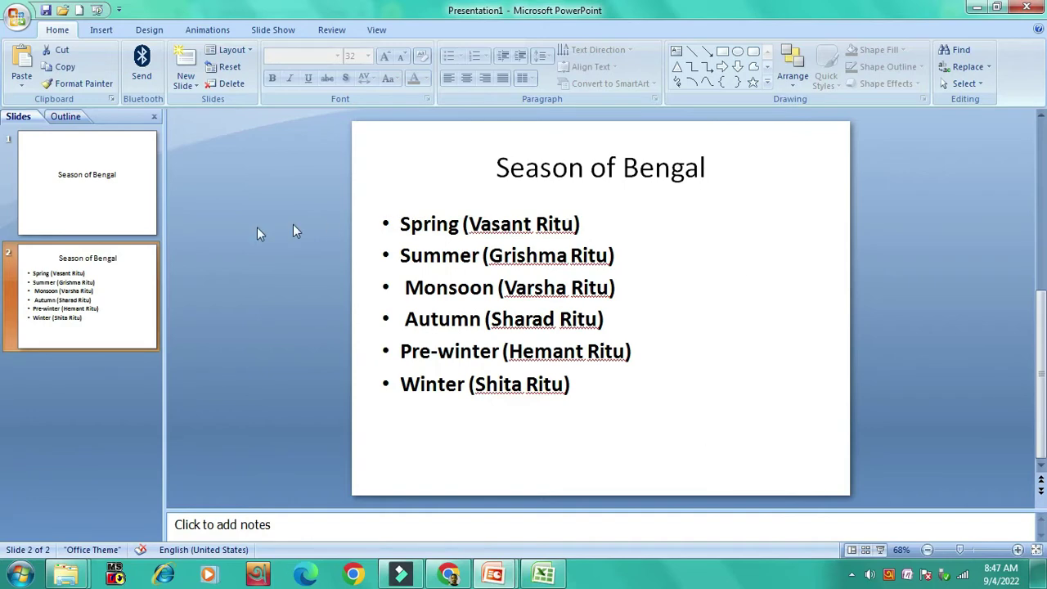
left_click(98, 210)
left_click(93, 303)
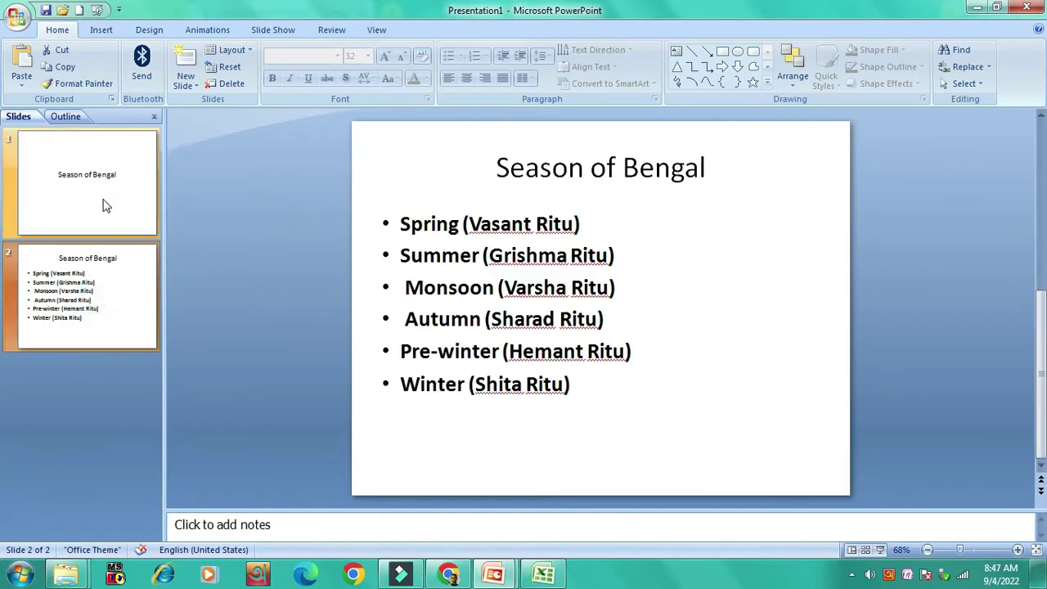
Step: Colour the Spring line orange, Summer dark red and Monsoon green
left_click_drag(594, 221, 400, 224)
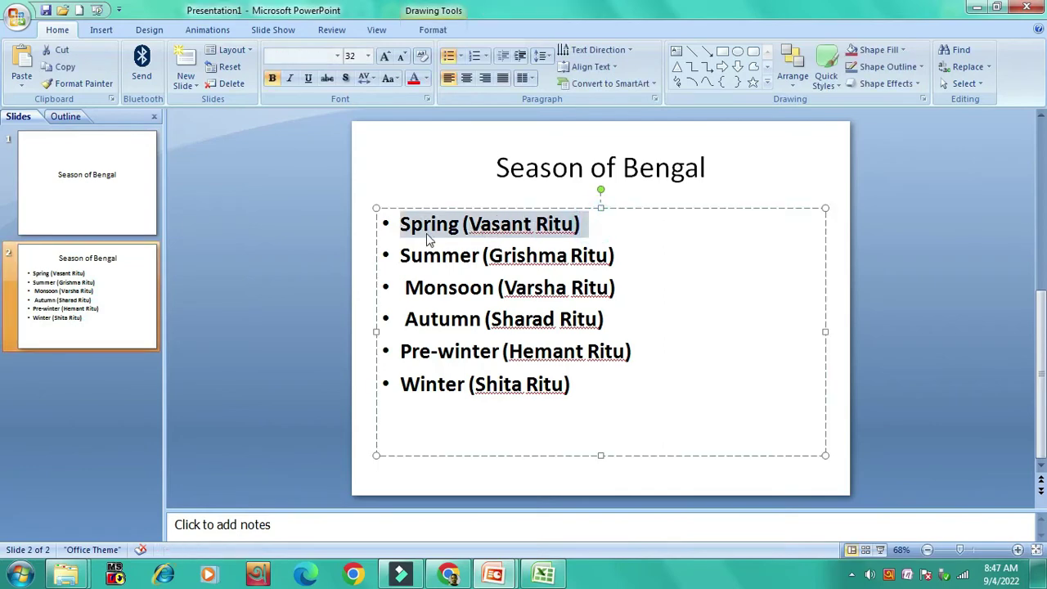
left_click(426, 78)
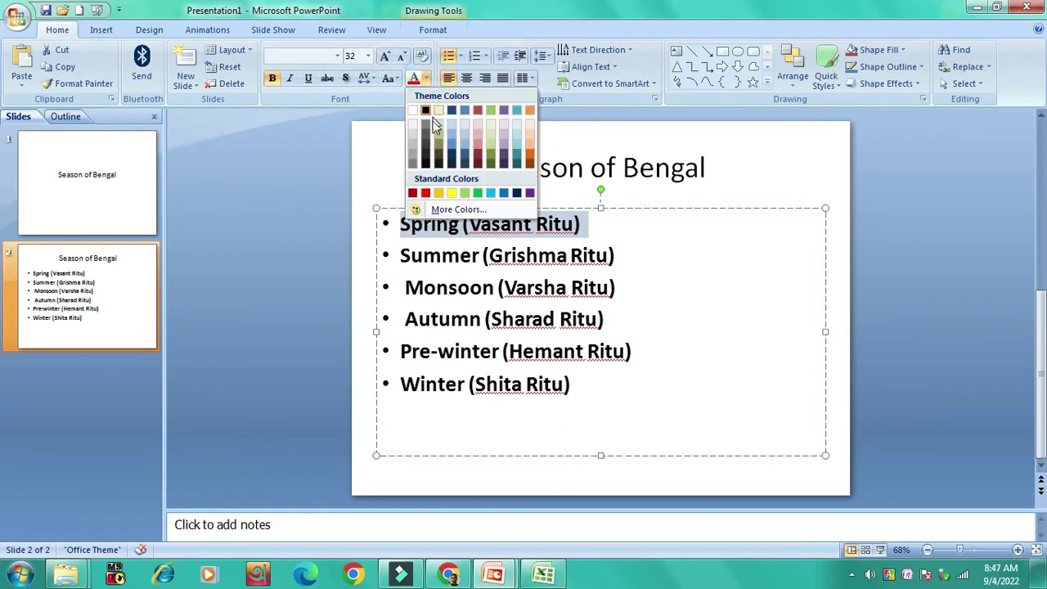
left_click(531, 152)
left_click_drag(643, 257, 447, 260)
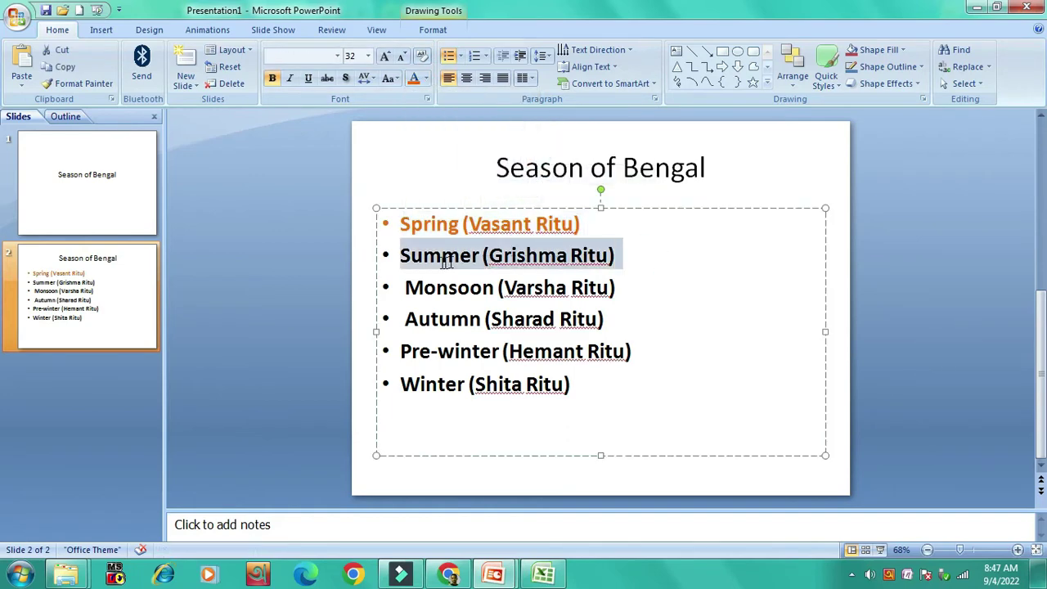
left_click(425, 79)
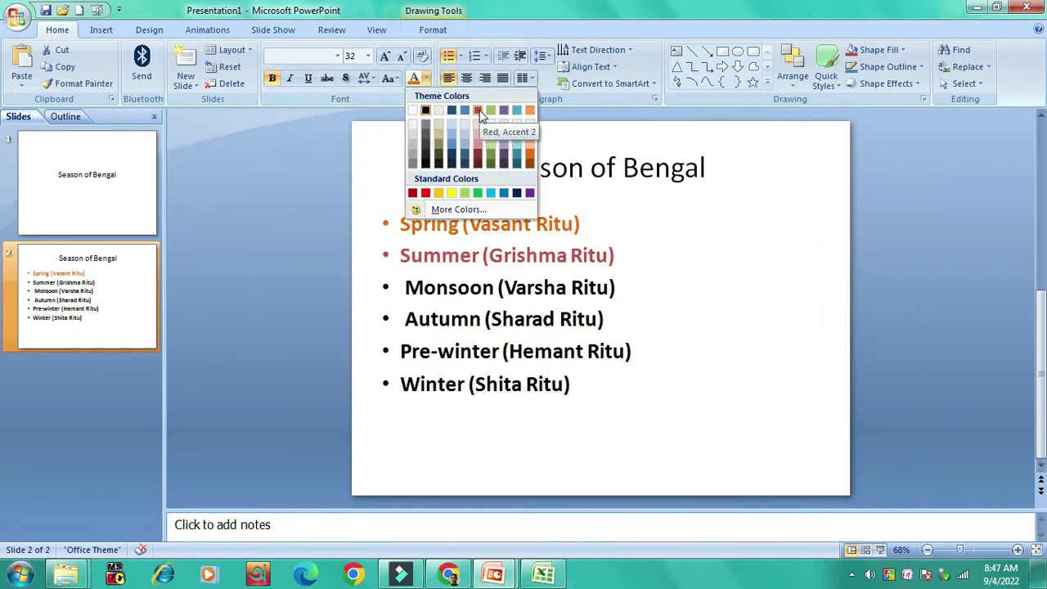
left_click(478, 163)
left_click_drag(633, 287, 407, 288)
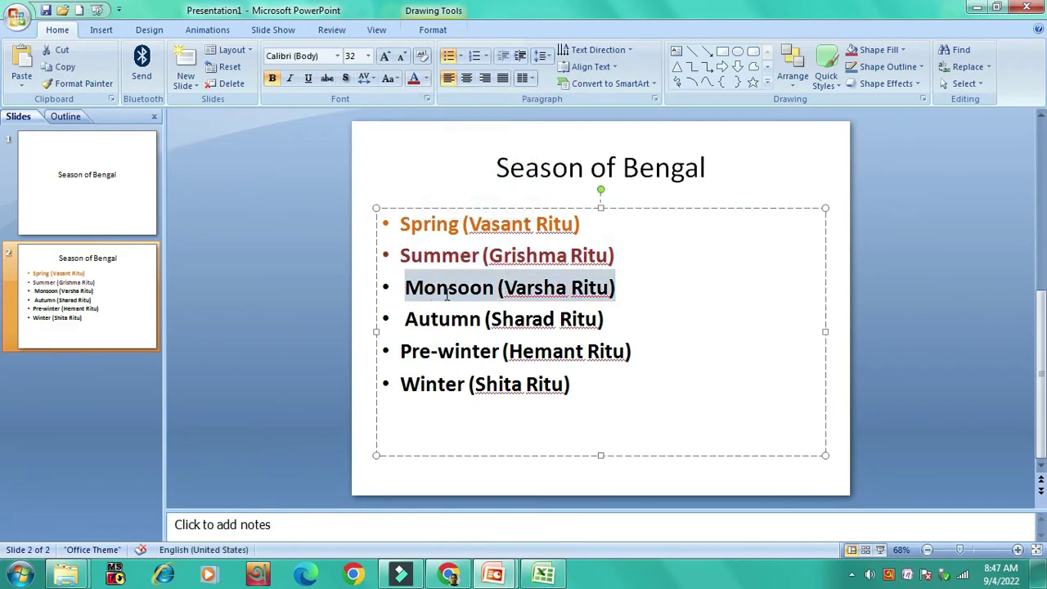
left_click(426, 78)
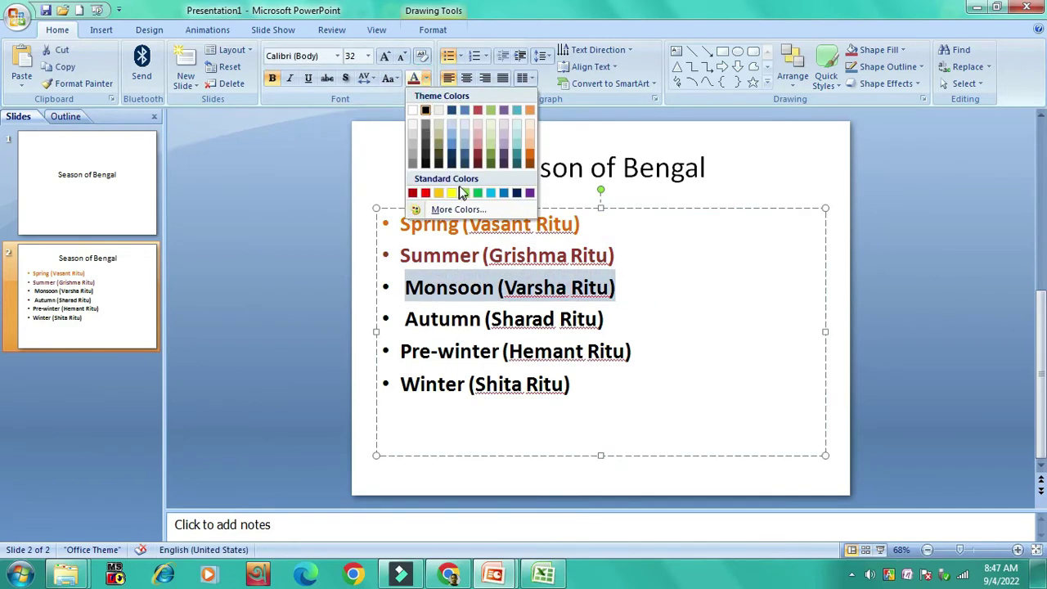
left_click(491, 152)
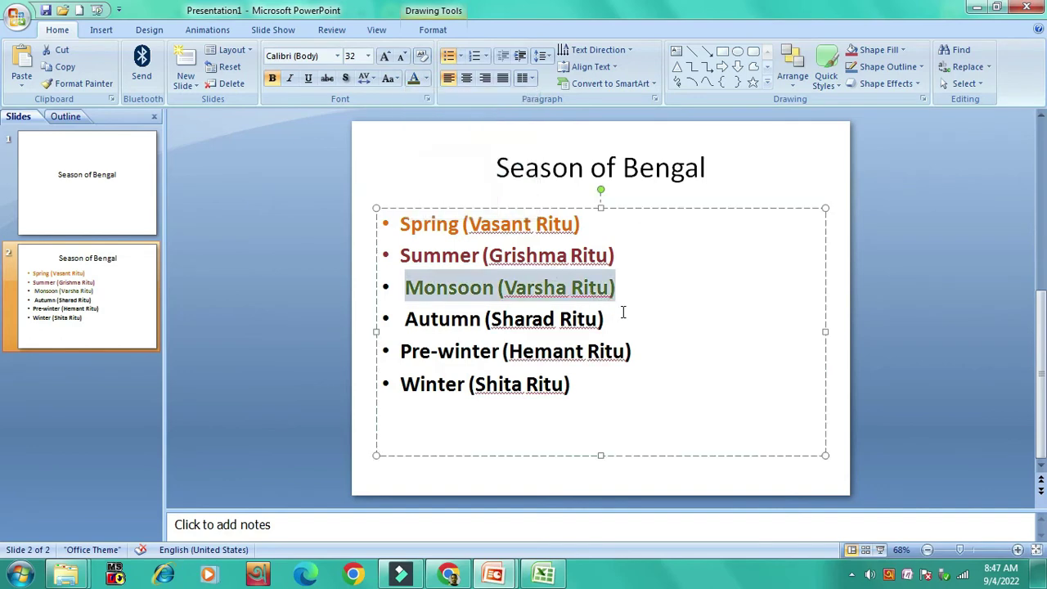
Step: Colour the Autumn line bright green, Pre-winter purple and Winter blue
left_click_drag(620, 320, 405, 319)
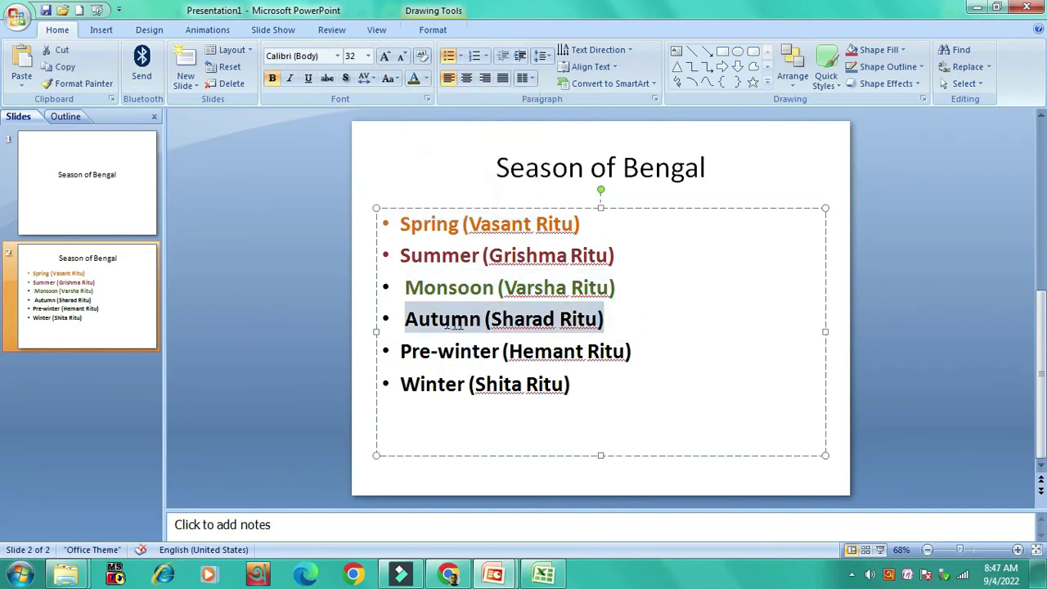
left_click(426, 78)
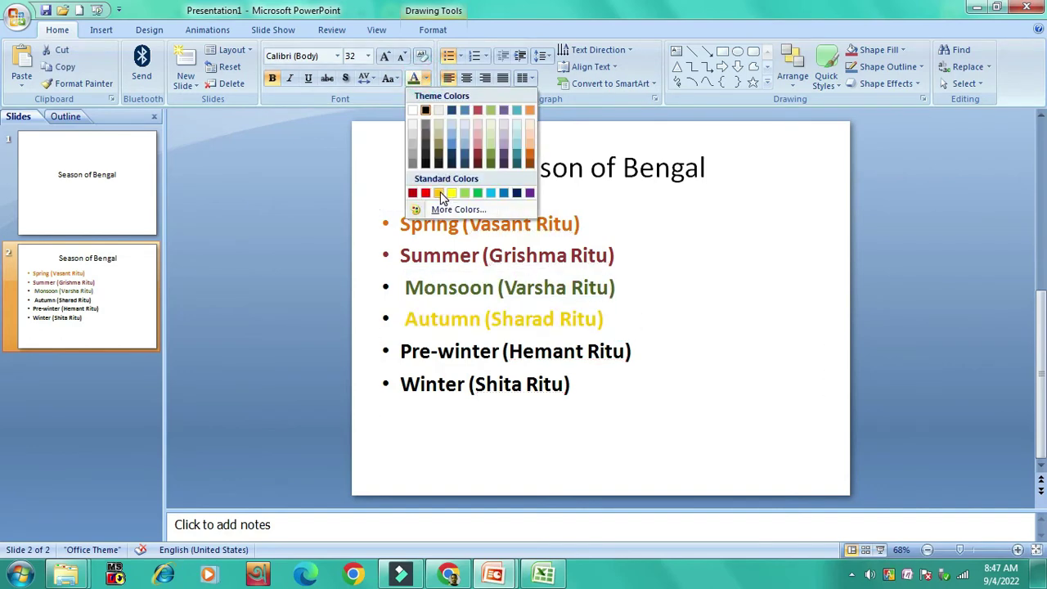
left_click(441, 192)
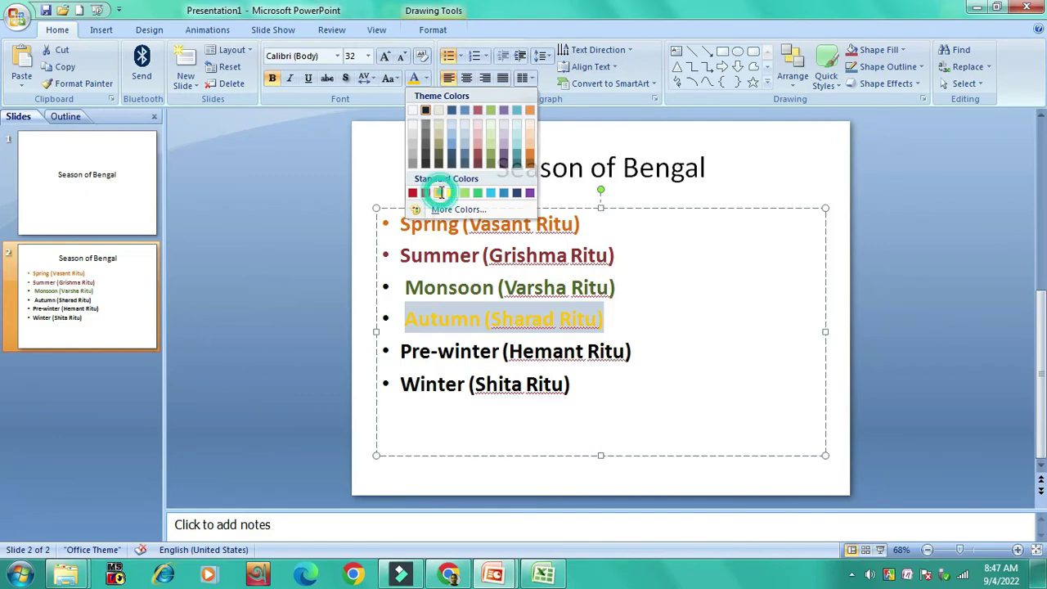
left_click(426, 77)
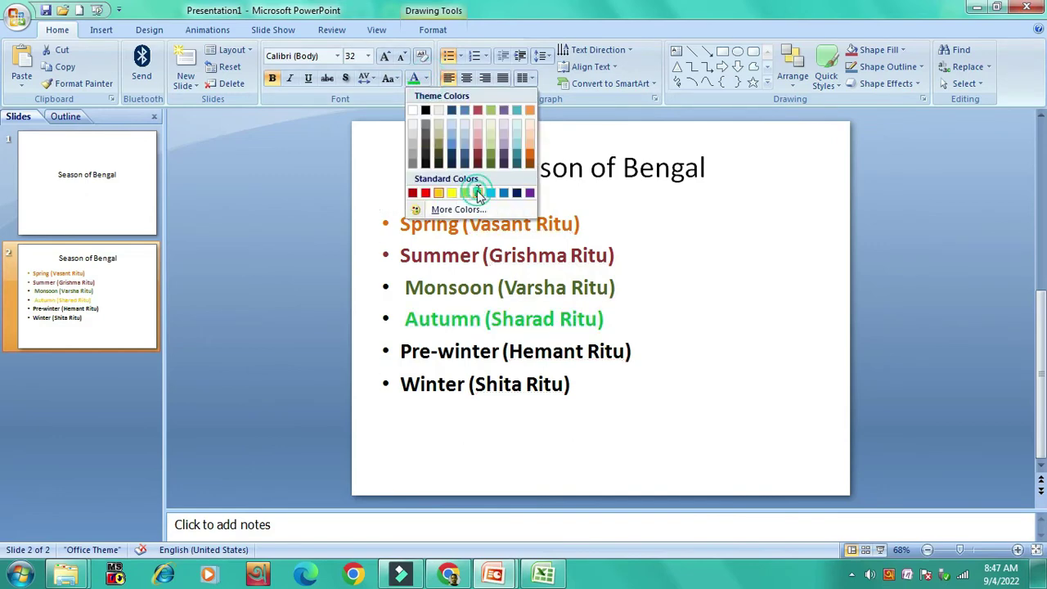
left_click(477, 193)
left_click_drag(652, 355, 425, 347)
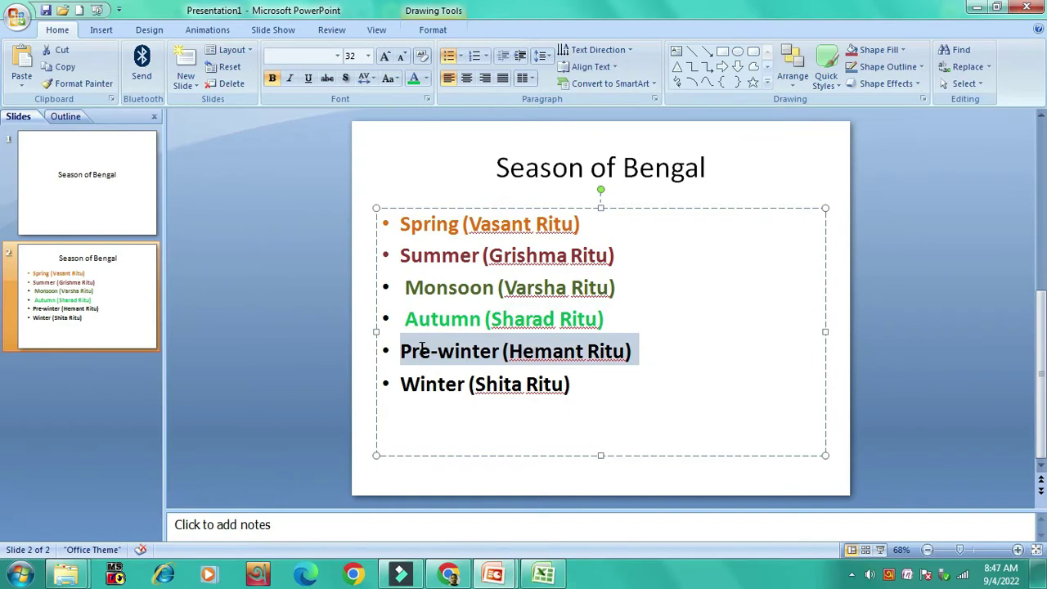
left_click(424, 79)
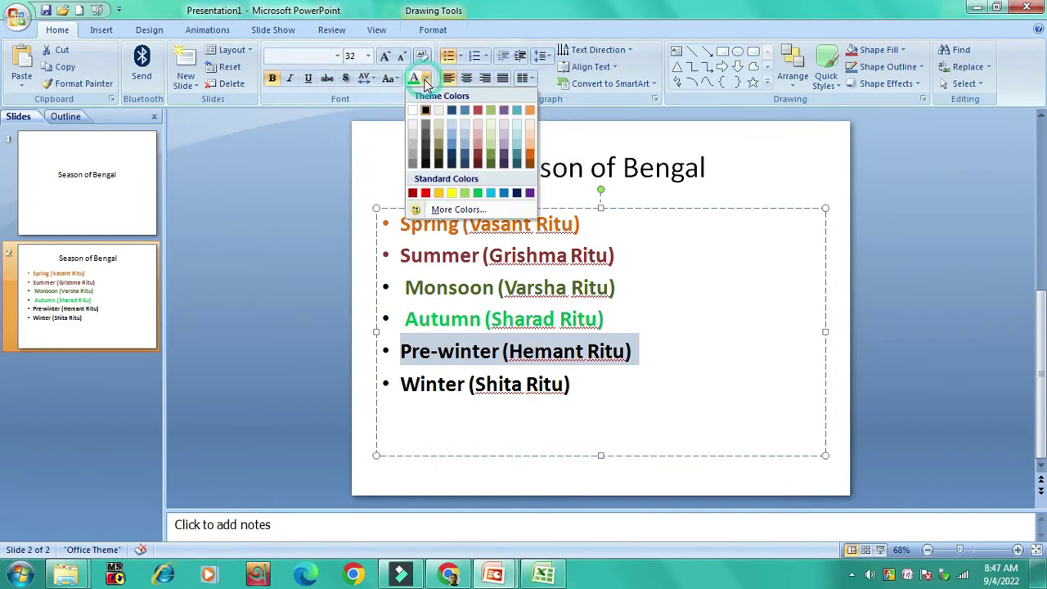
left_click(530, 194)
left_click_drag(582, 389, 424, 393)
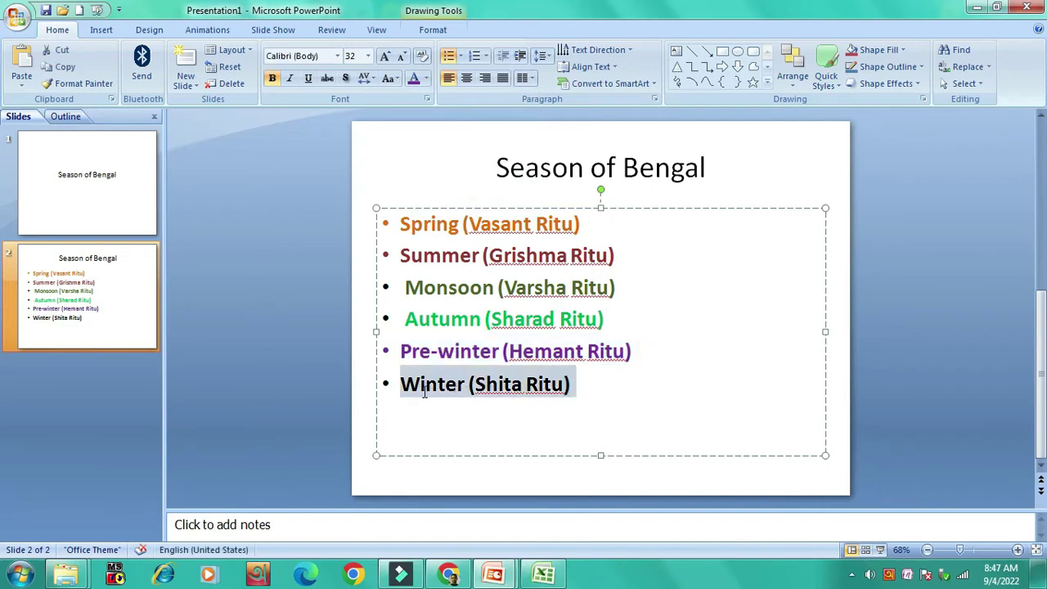
left_click(425, 82)
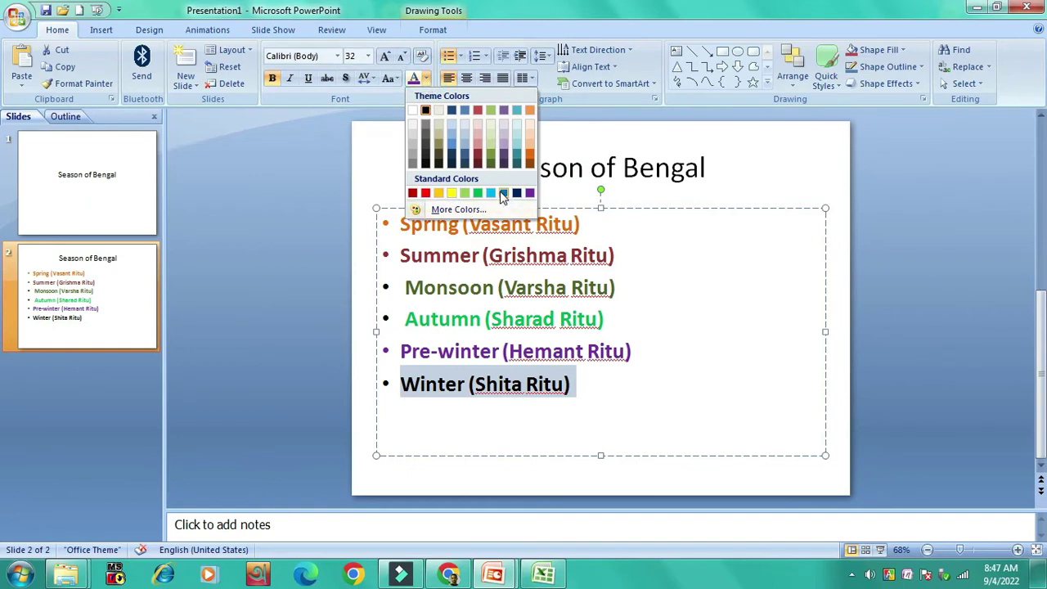
left_click(504, 197)
left_click(731, 262)
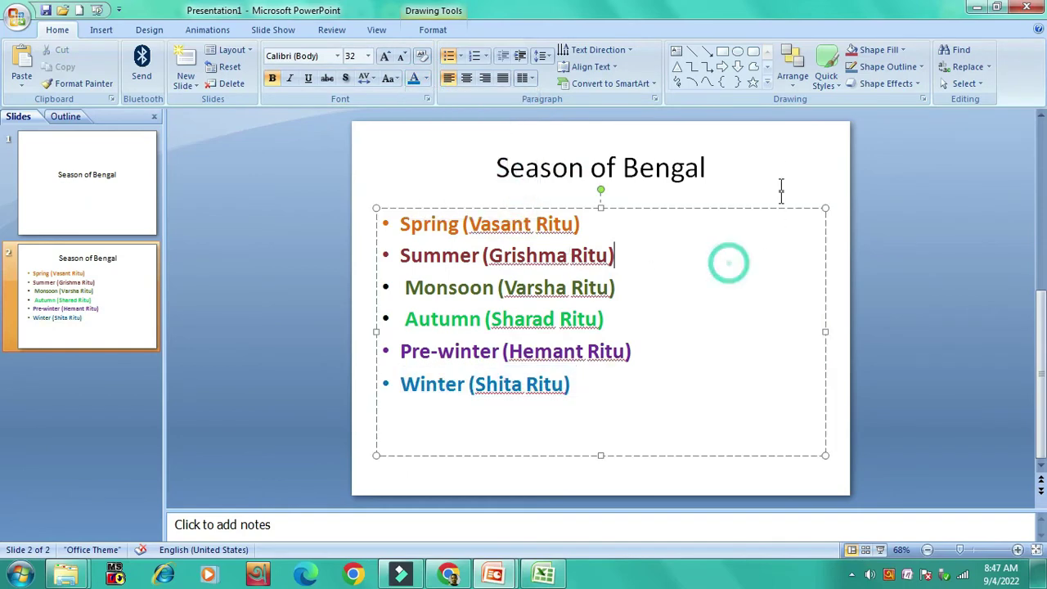
left_click(779, 167)
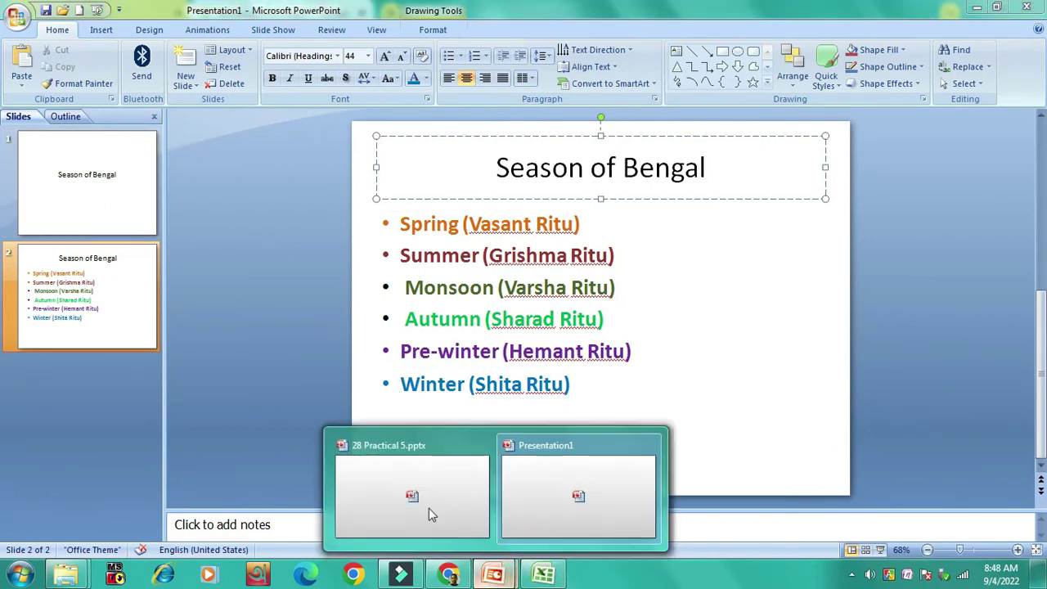
Step: Check instruction (iii) in 28 Practical 5 asking for a clip art slide between slides one and two
left_click(412, 486)
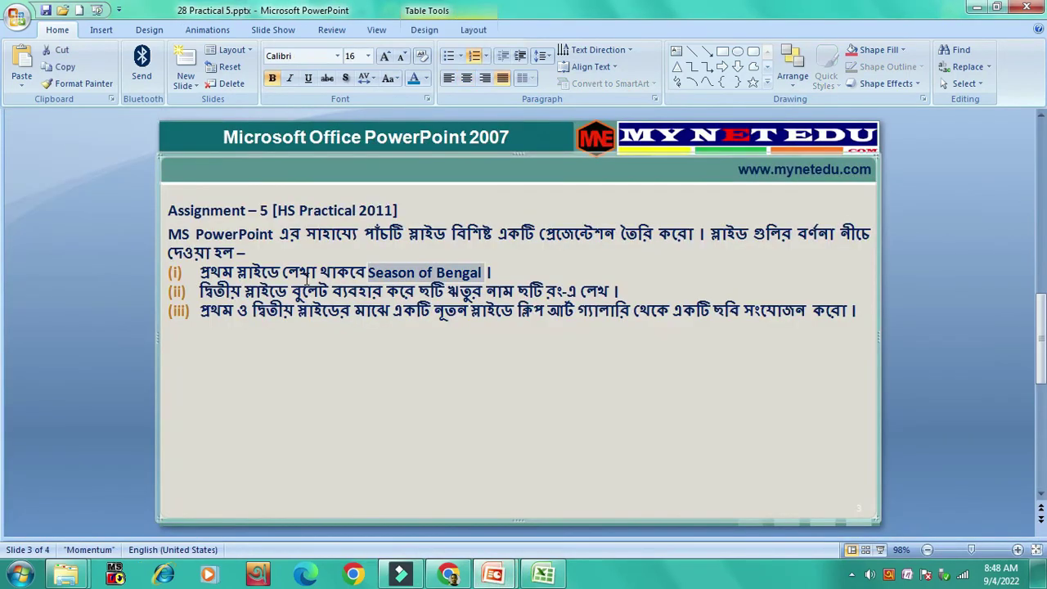
left_click(297, 260)
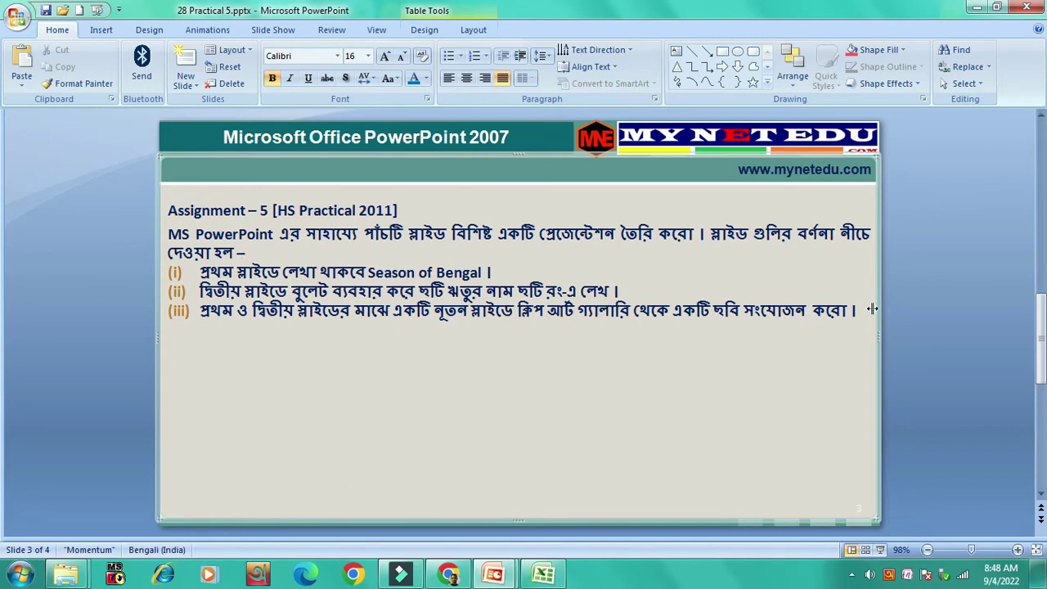
mouse_move(495, 573)
left_click(580, 461)
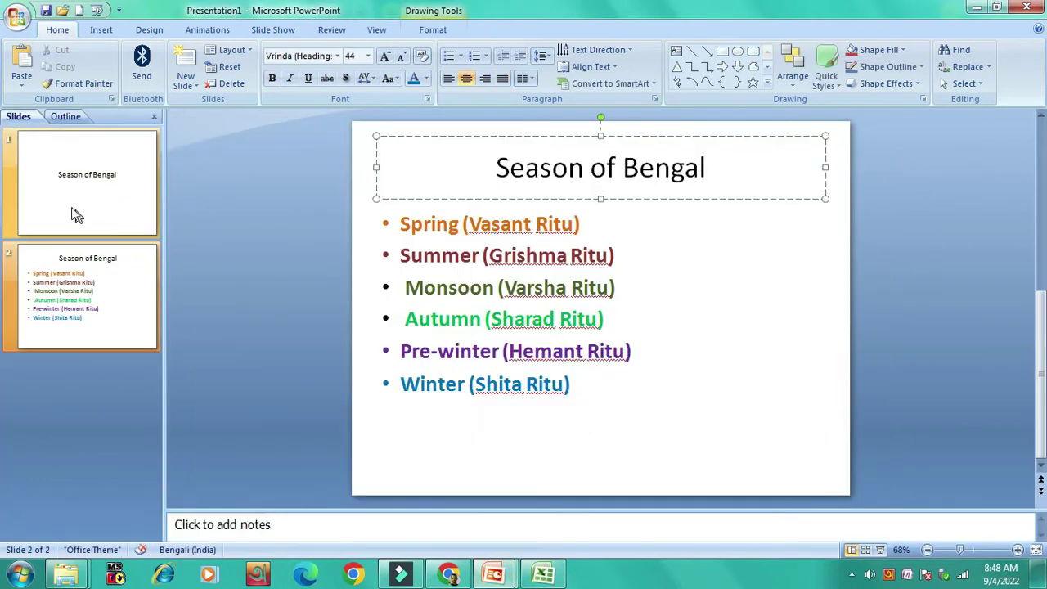
Step: Insert blank slides after the title slide and after the seasons list, then select slide 2
left_click(12, 200)
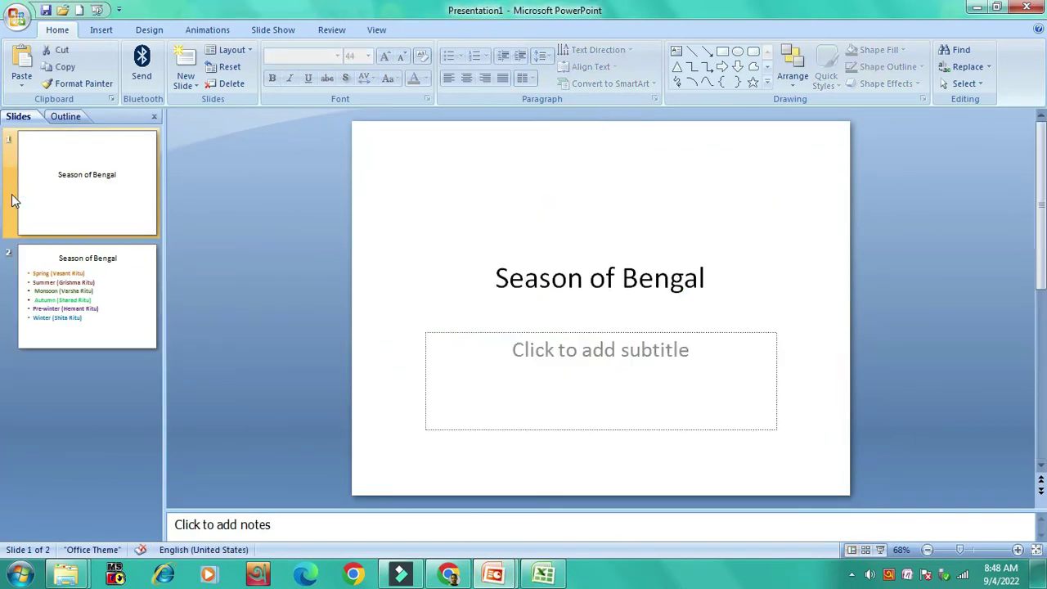
left_click(187, 64)
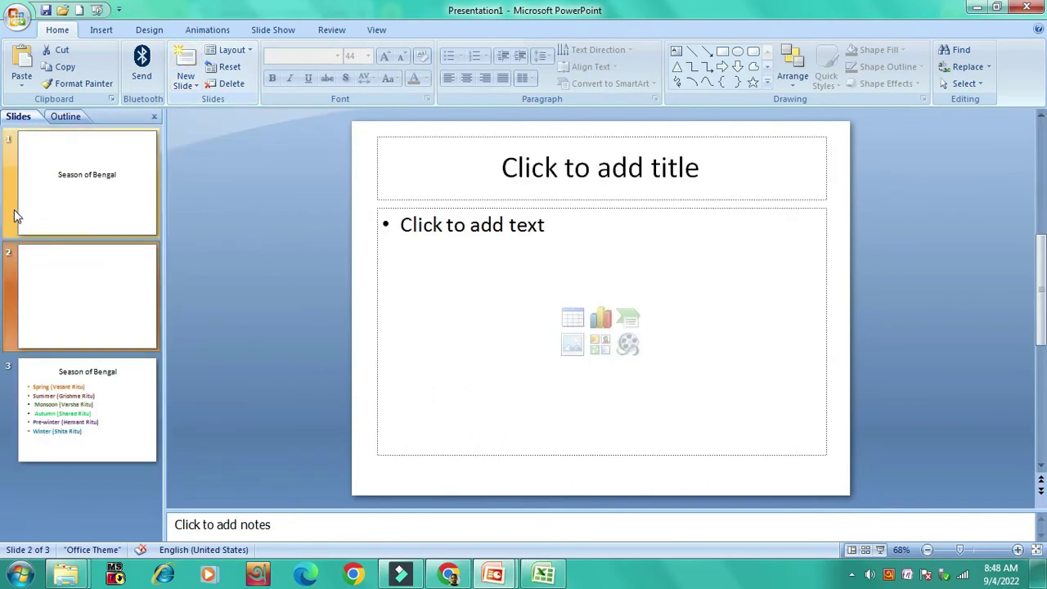
left_click(24, 182)
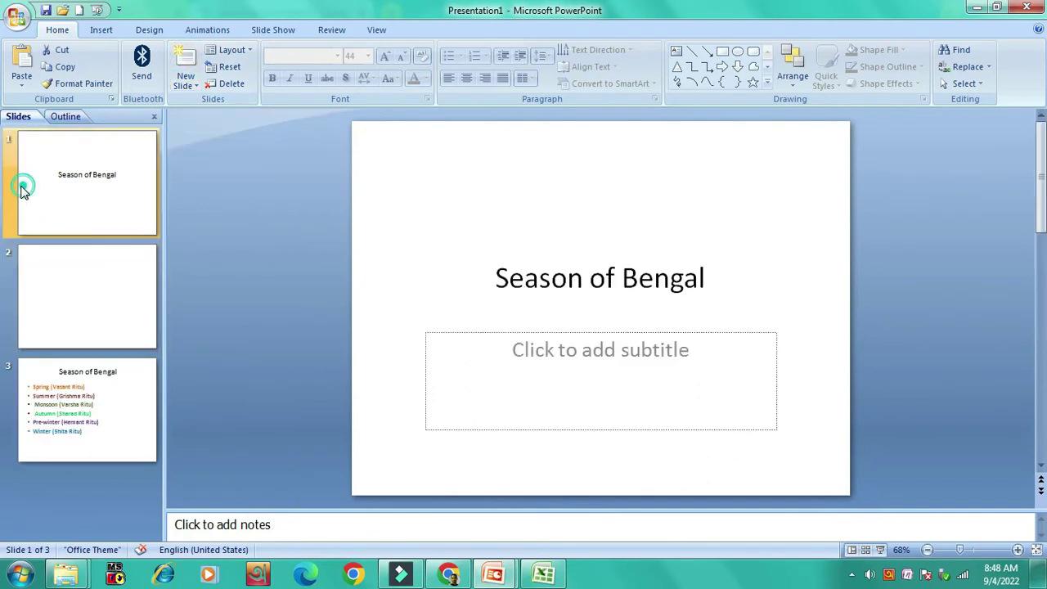
left_click(66, 437)
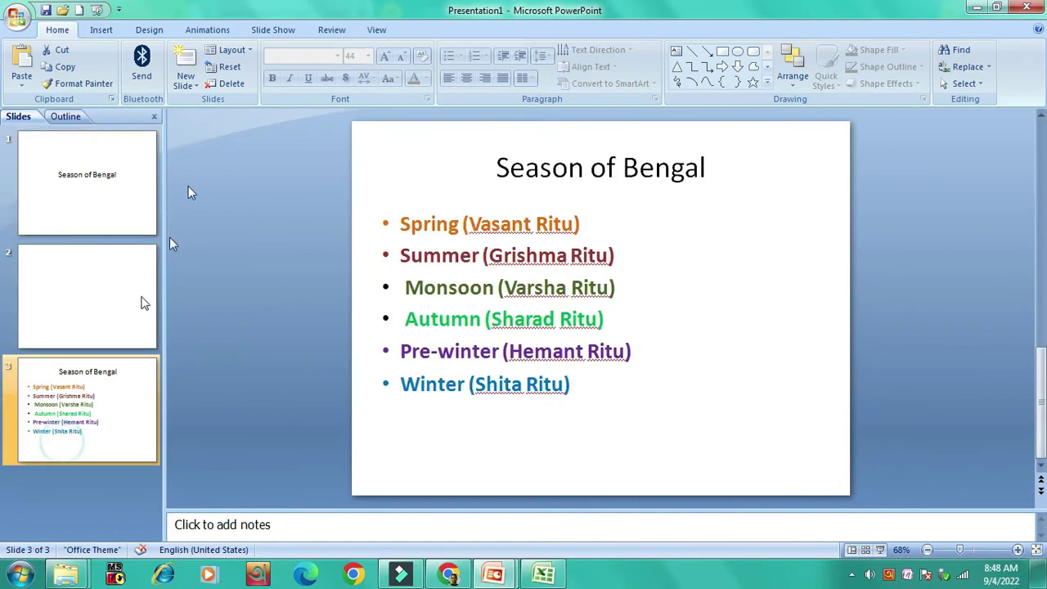
left_click(185, 75)
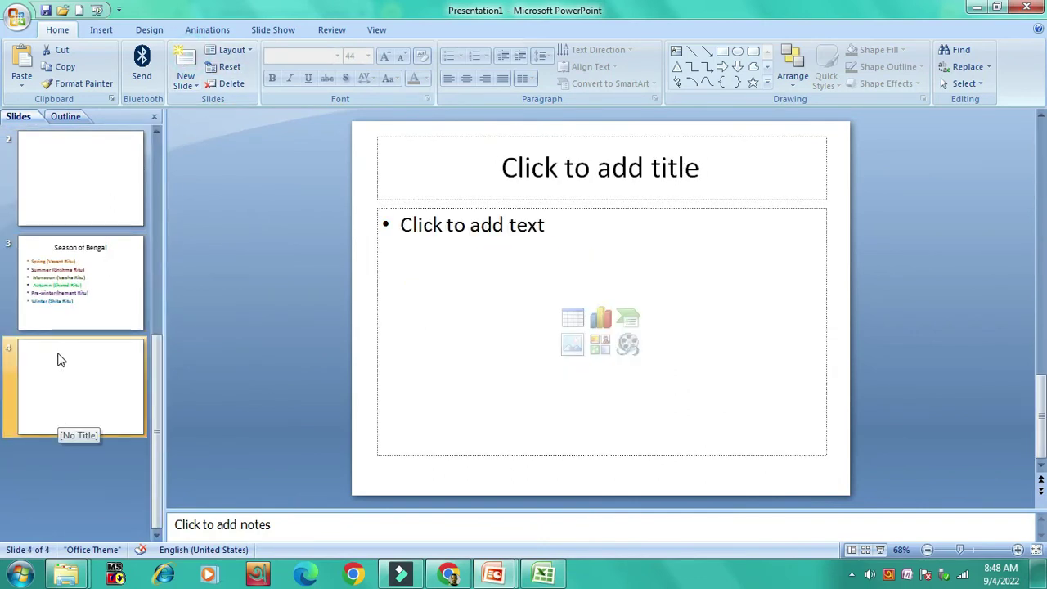
scroll(61, 332, "up", 2)
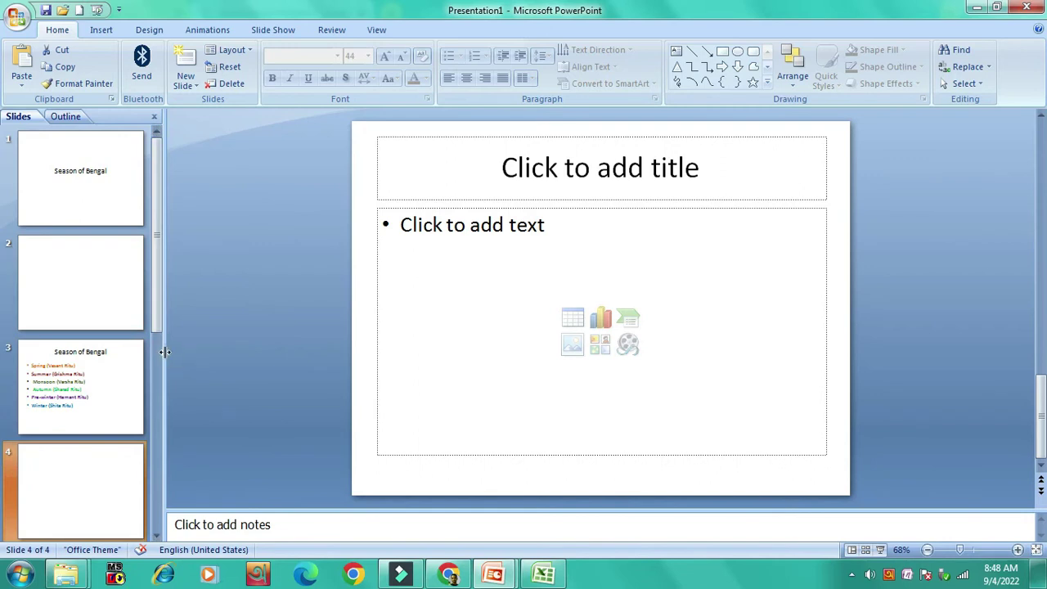
left_click_drag(164, 352, 119, 347)
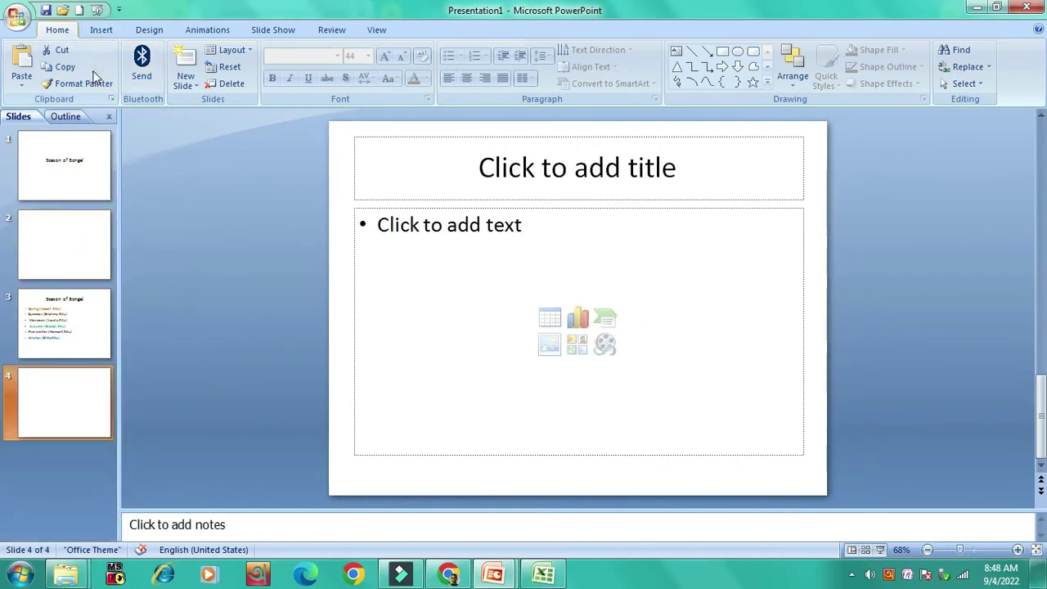
left_click(87, 247)
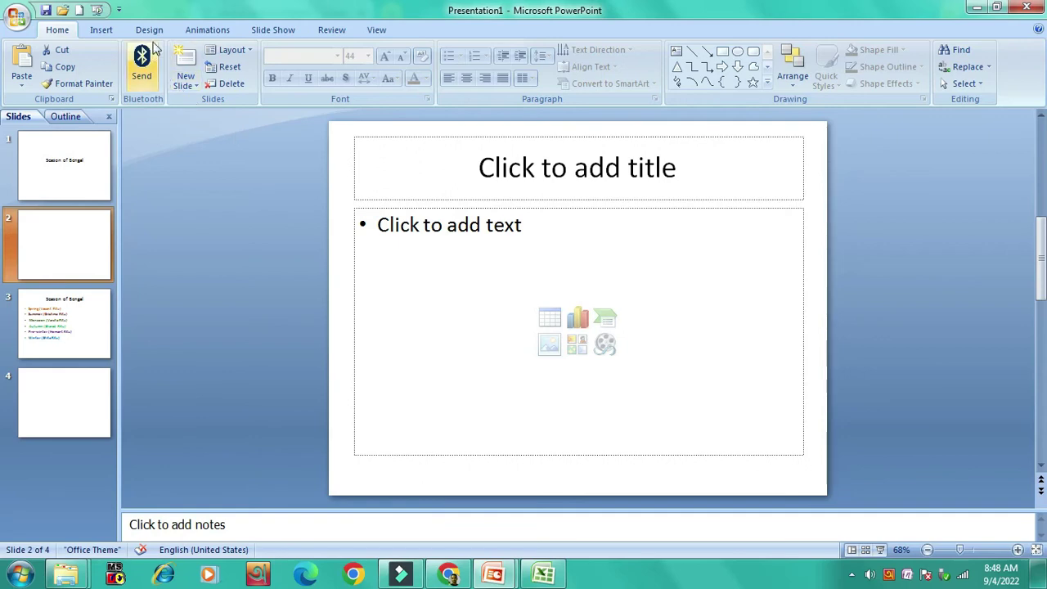
Step: Search Clip Art for 'animal' and insert the rabbit image onto slide 2
left_click(101, 33)
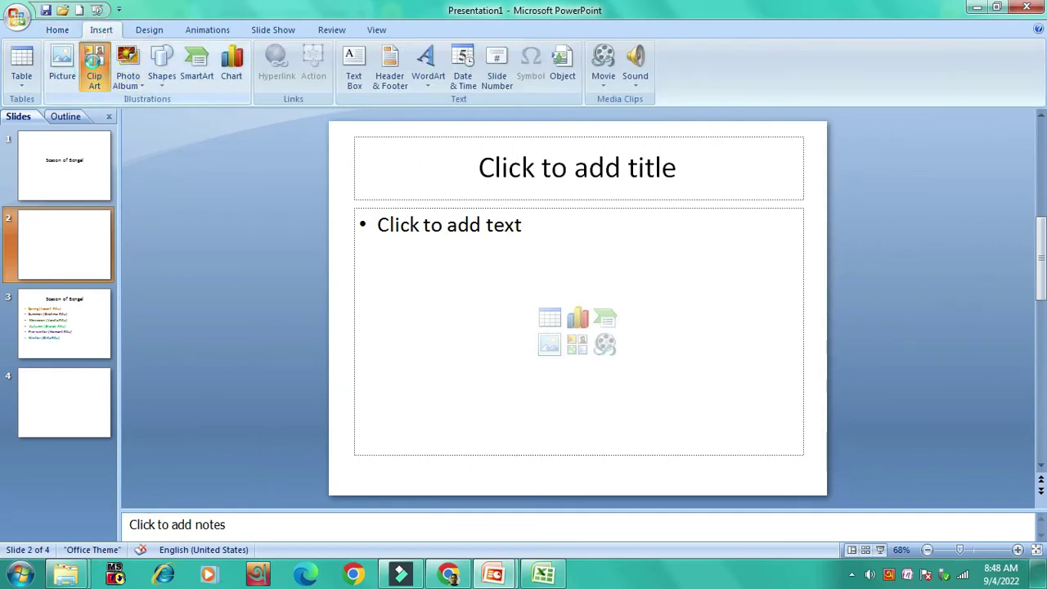
left_click(94, 65)
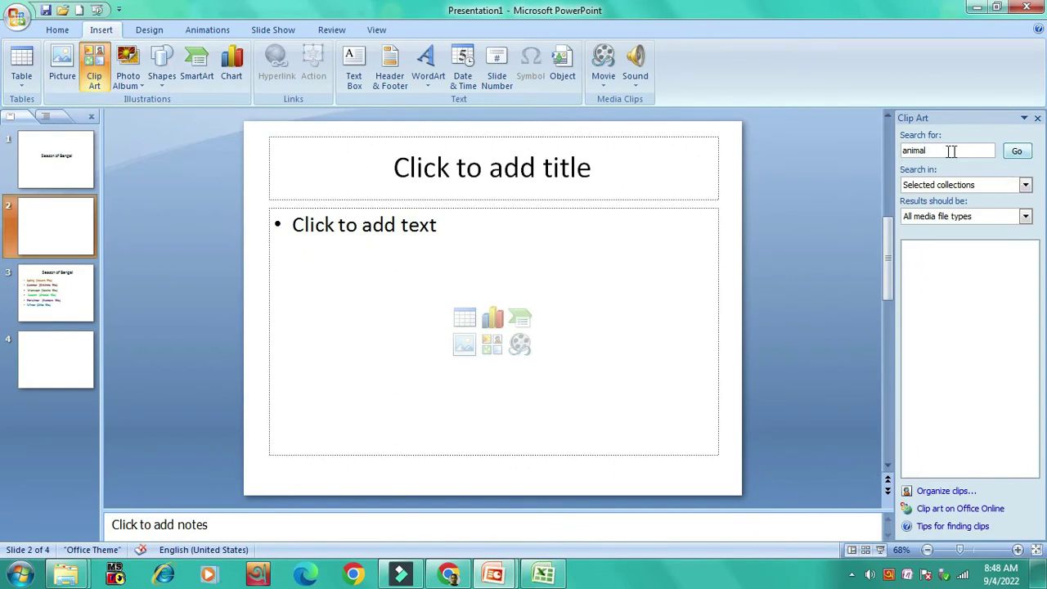
left_click(1021, 152)
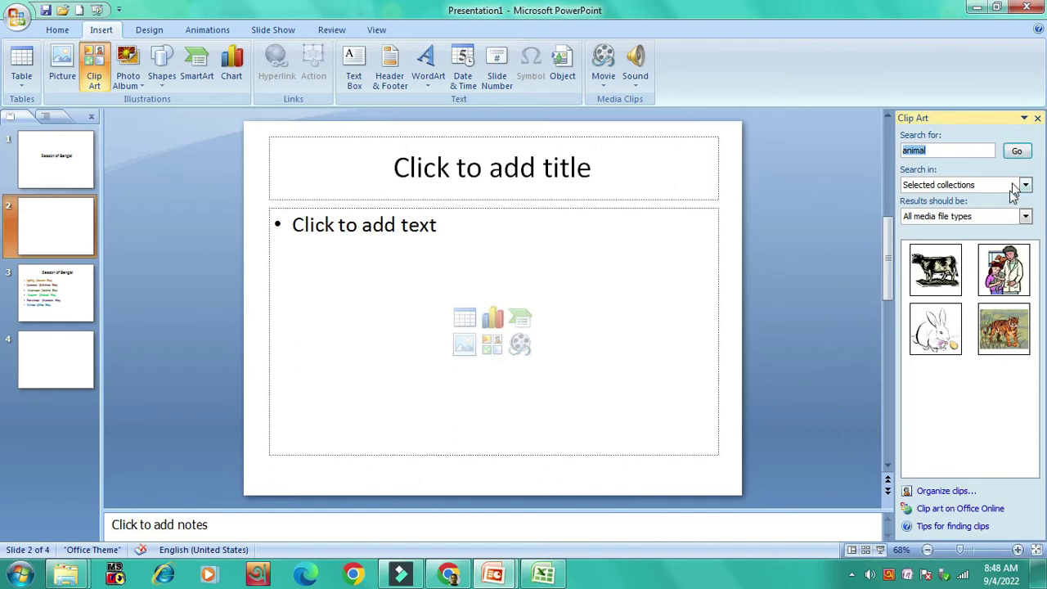
left_click(937, 329)
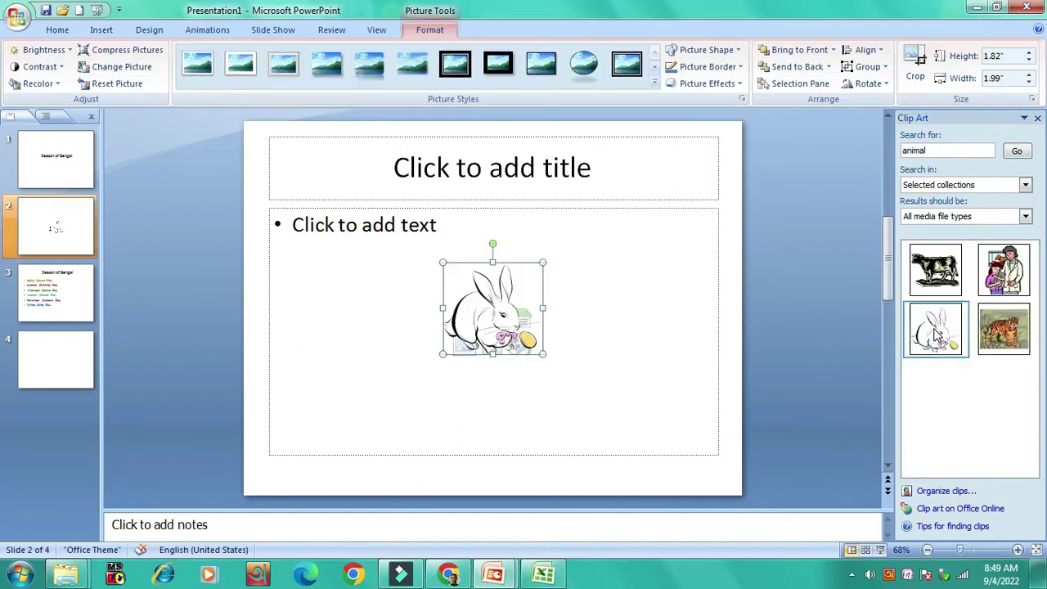
Step: Resize the rabbit clip art to about 7.25" by 8.67" so it fills most of the slide
left_click_drag(544, 263, 716, 119)
left_click_drag(442, 370, 286, 424)
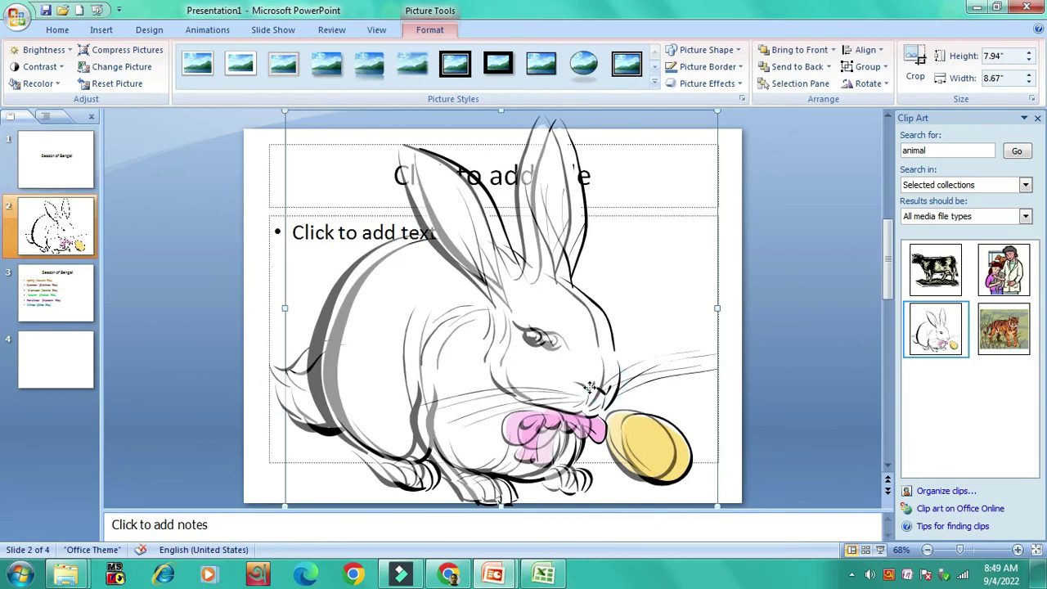
left_click_drag(589, 388, 572, 390)
left_click_drag(482, 125, 482, 144)
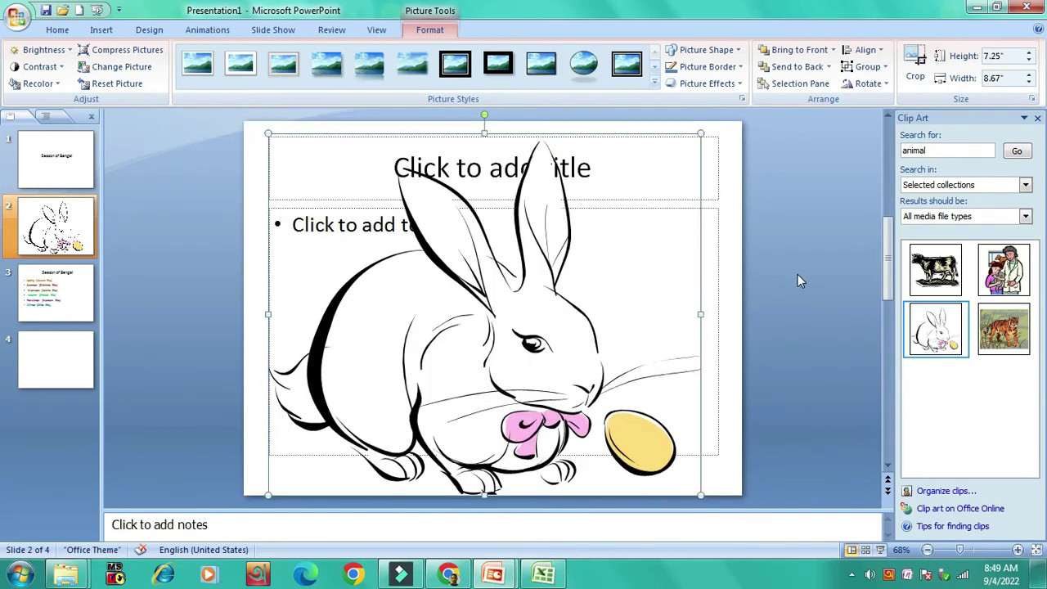
Step: Run the F5 slide show through the title, rabbit and seasons slides, then exit
key("F5")
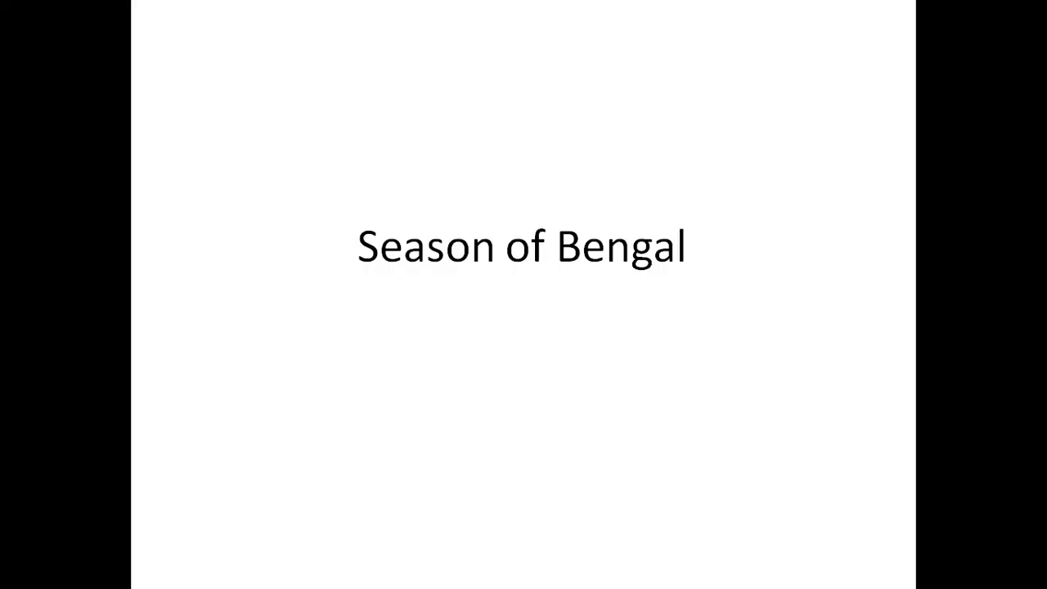
key("Right")
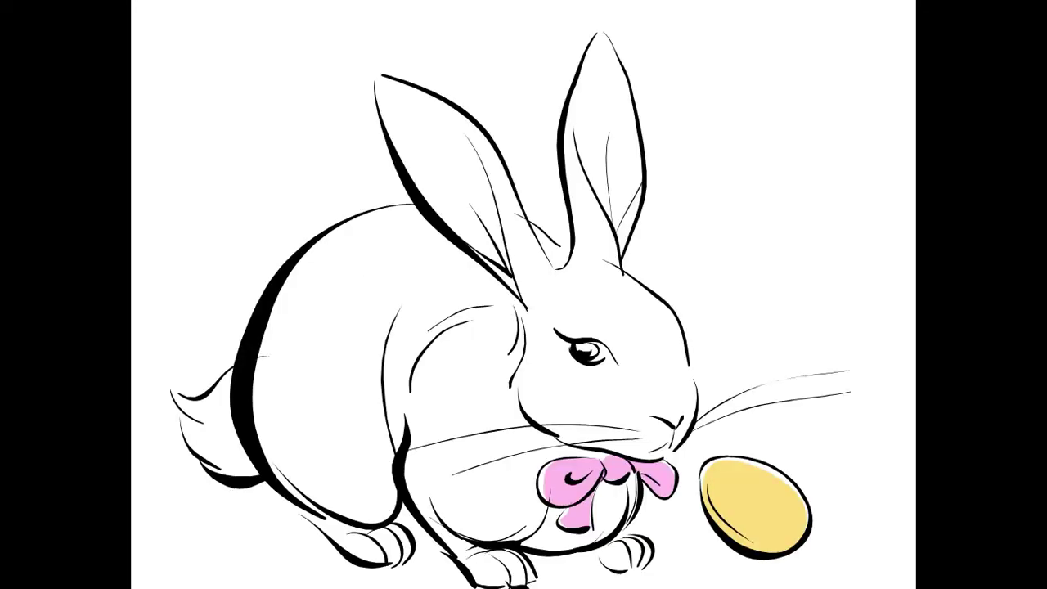
key("Right")
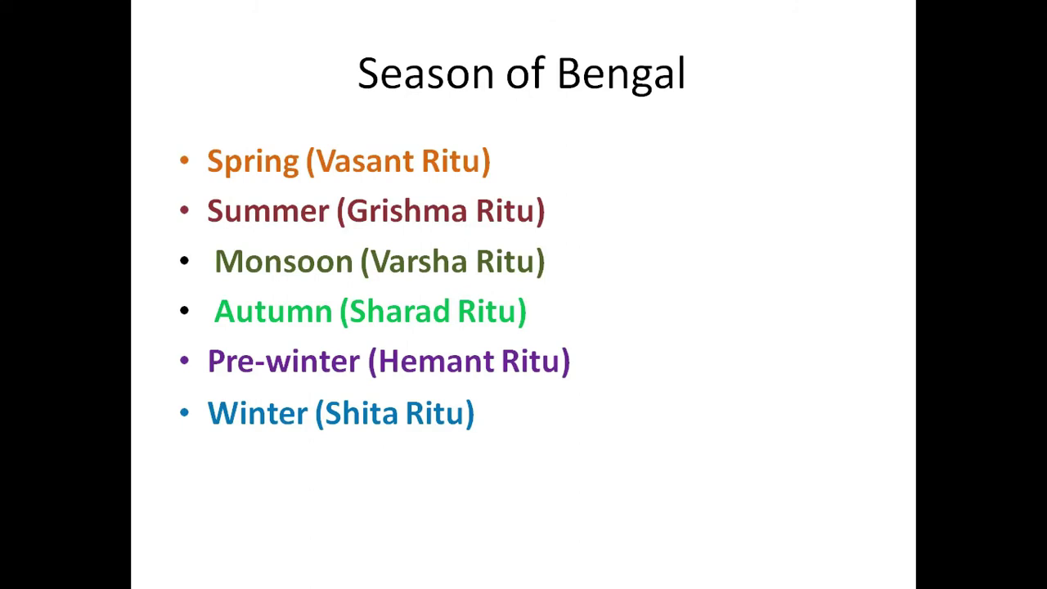
key("Right")
key("Right")
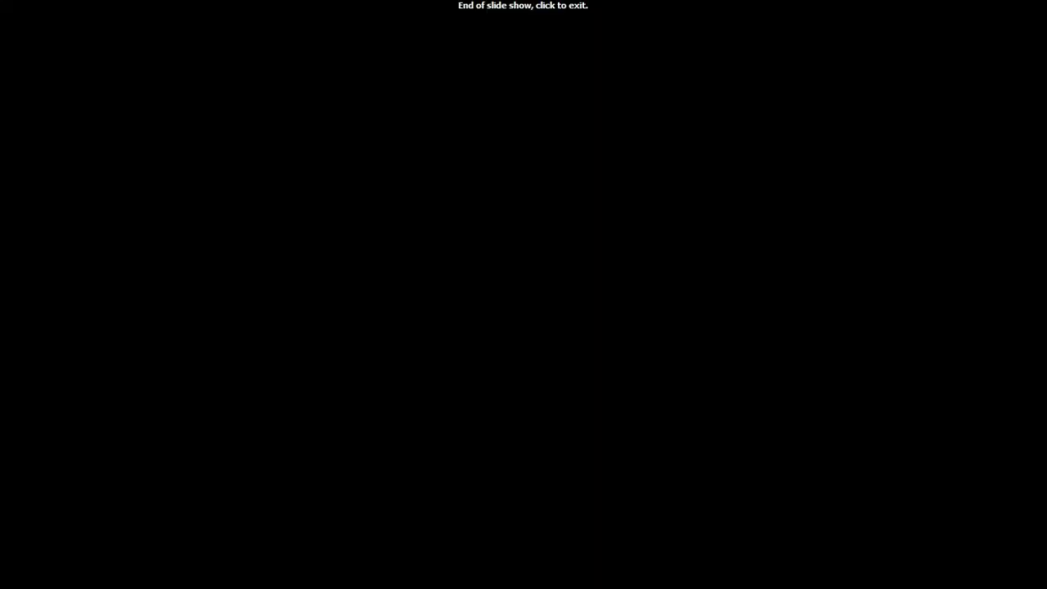
left_click(797, 284)
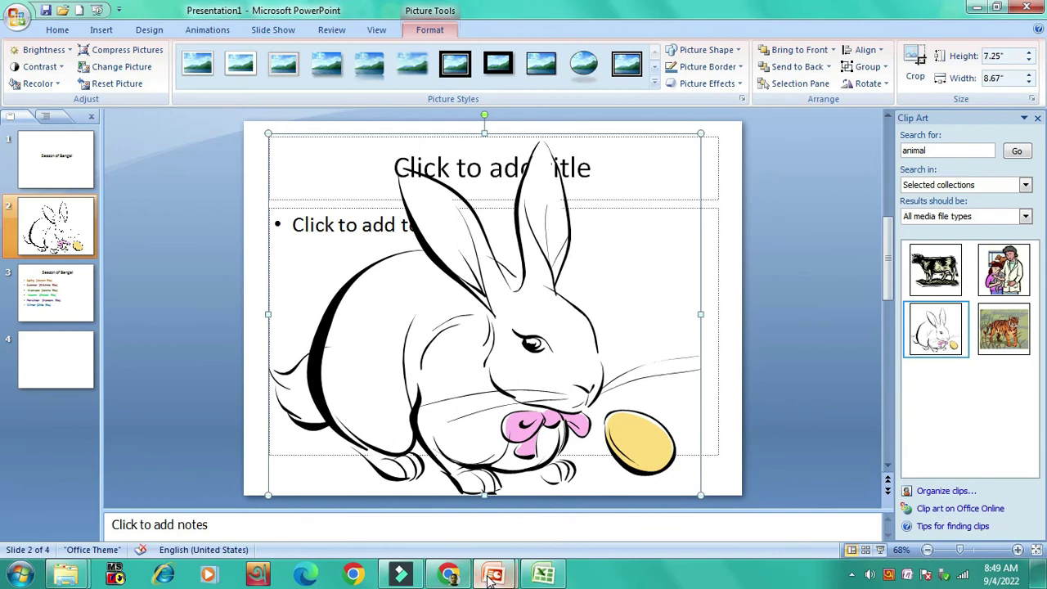
Step: Leave the ended show and switch to the 28 Practical 5 lesson file
mouse_move(493, 577)
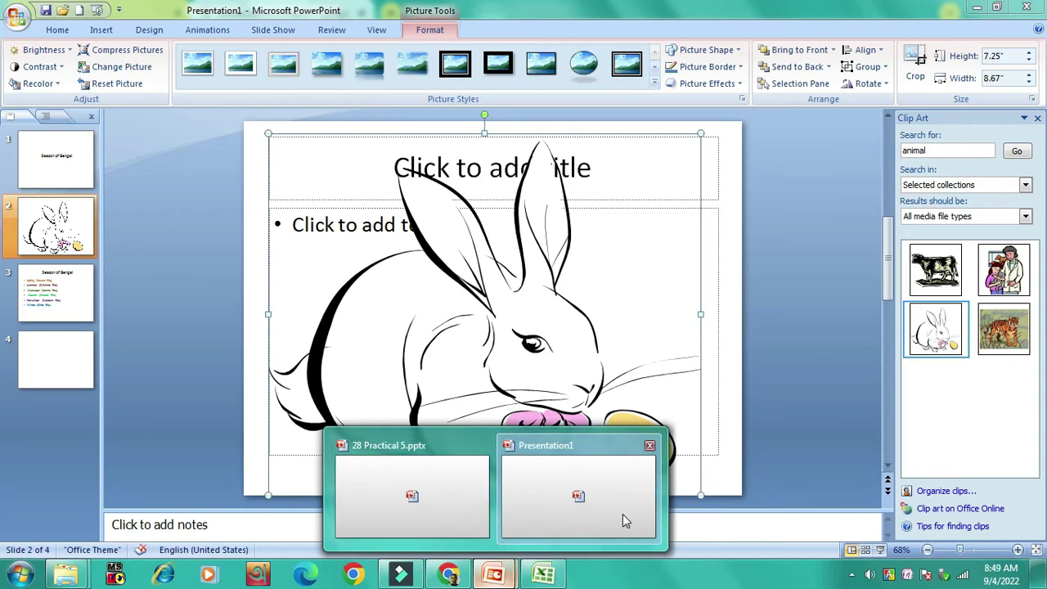
left_click(536, 491)
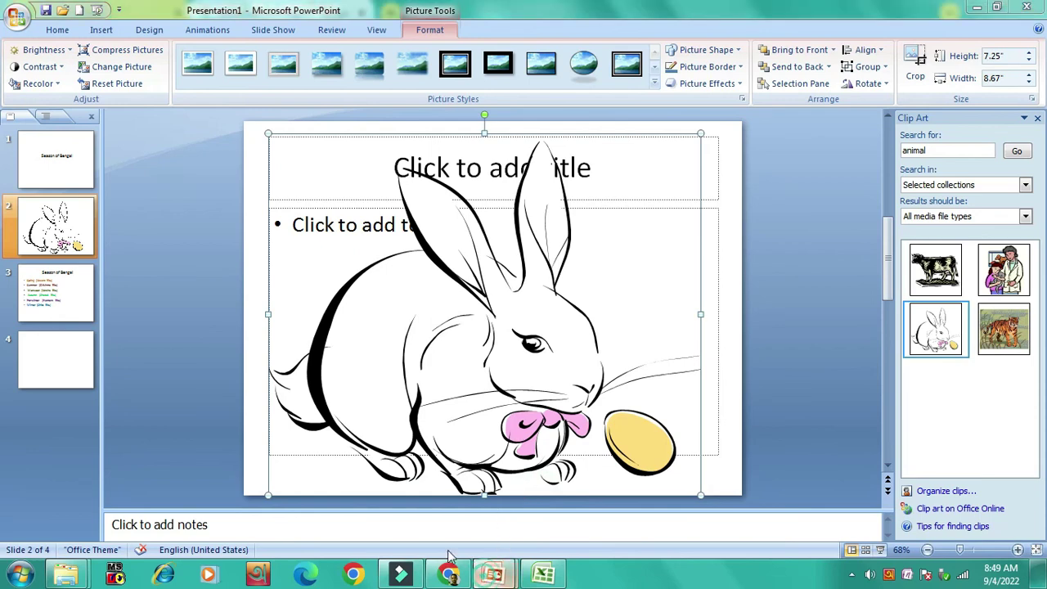
left_click(372, 499)
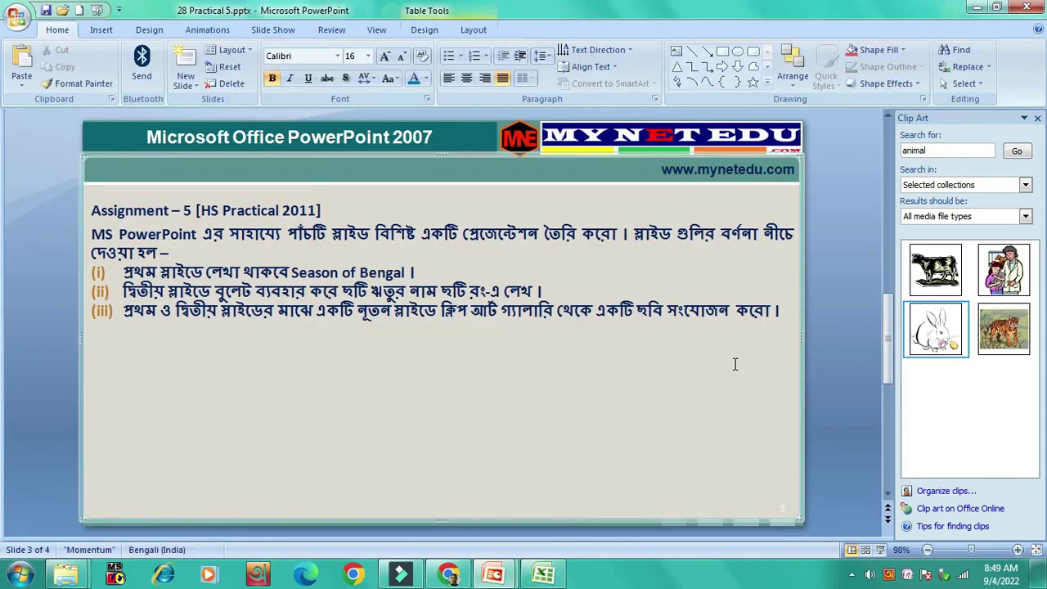
Step: Close the Clip Art pane, minimize the ribbon, and scroll to the Thank You slide 4
left_click(834, 268)
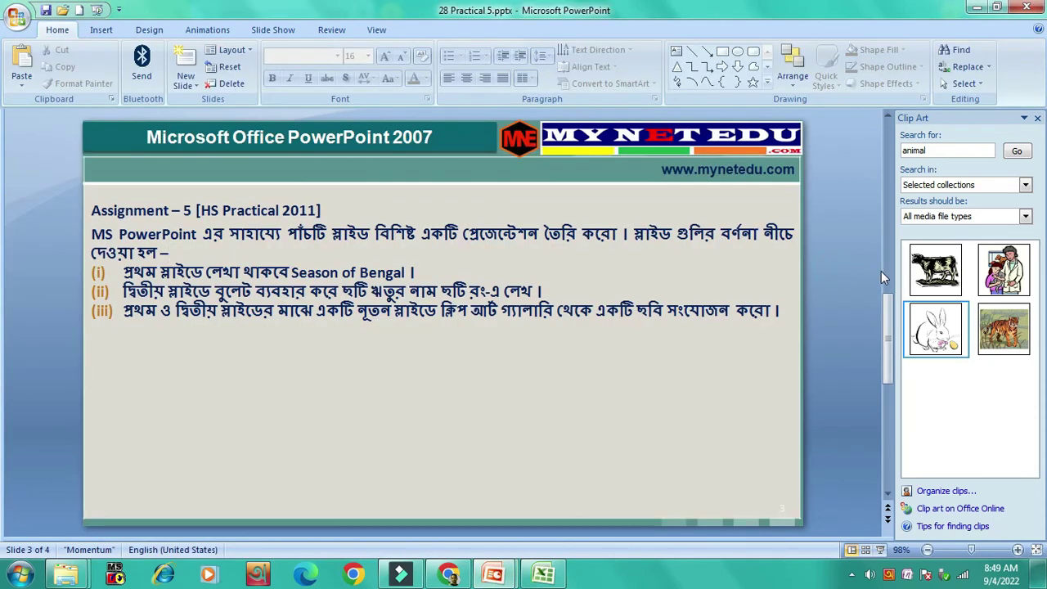
left_click(1038, 118)
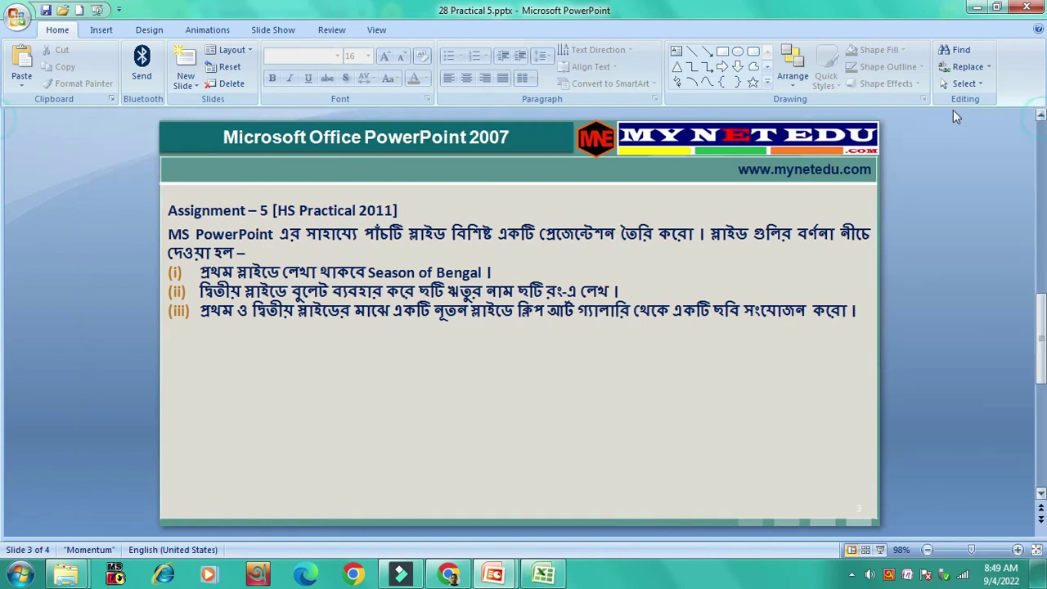
right_click(890, 28)
left_click(832, 72)
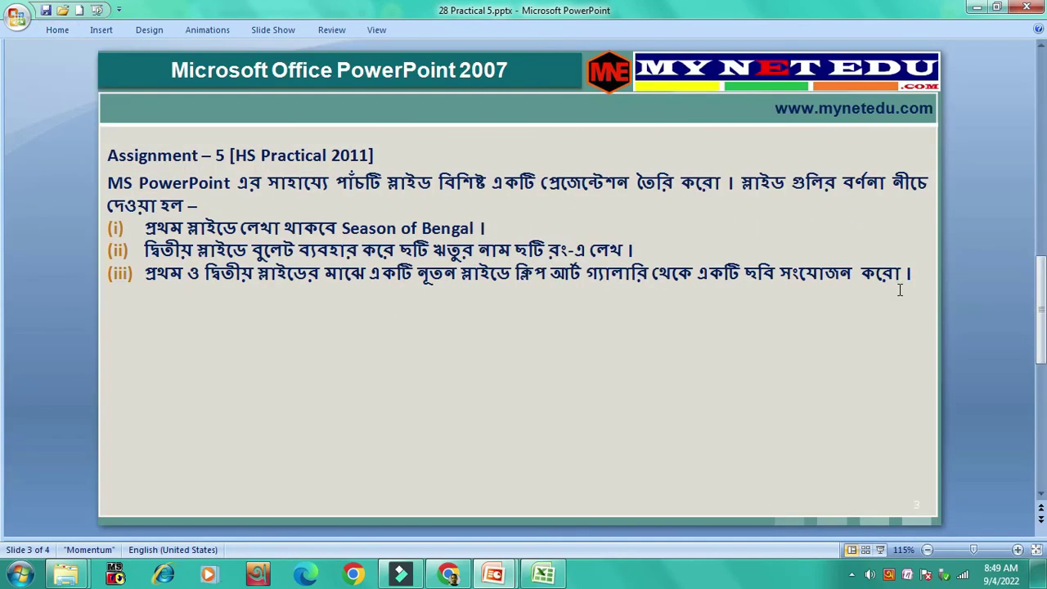
scroll(959, 450, "down", 1)
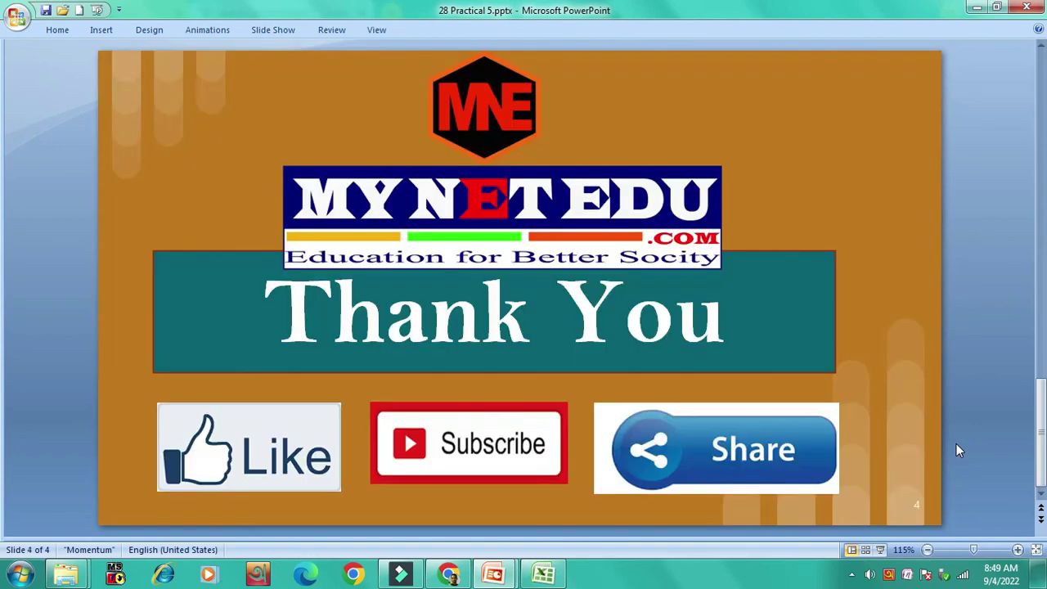